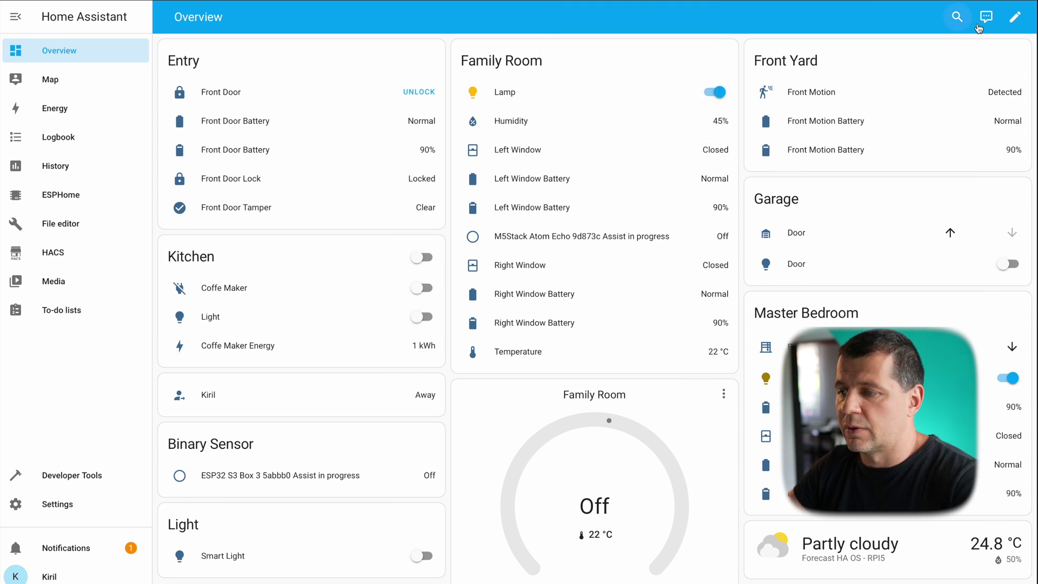
Open the Assist chat from the dashboard header, with My Pipeline as the assistant
left_click(986, 17)
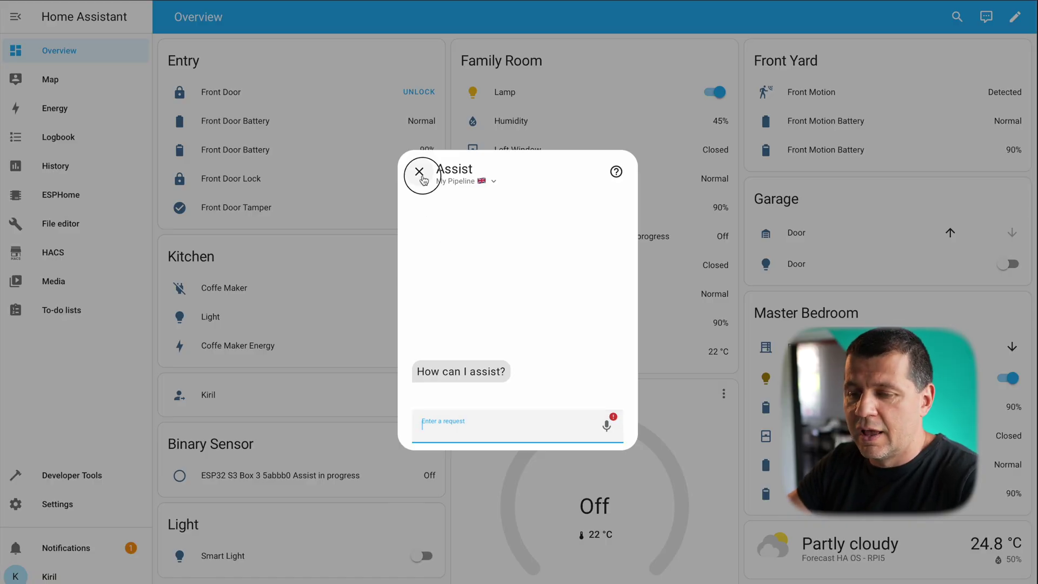
In a reopened Assist chat, ask it to make a coffee if it's after 10am
left_click(419, 172)
left_click(985, 19)
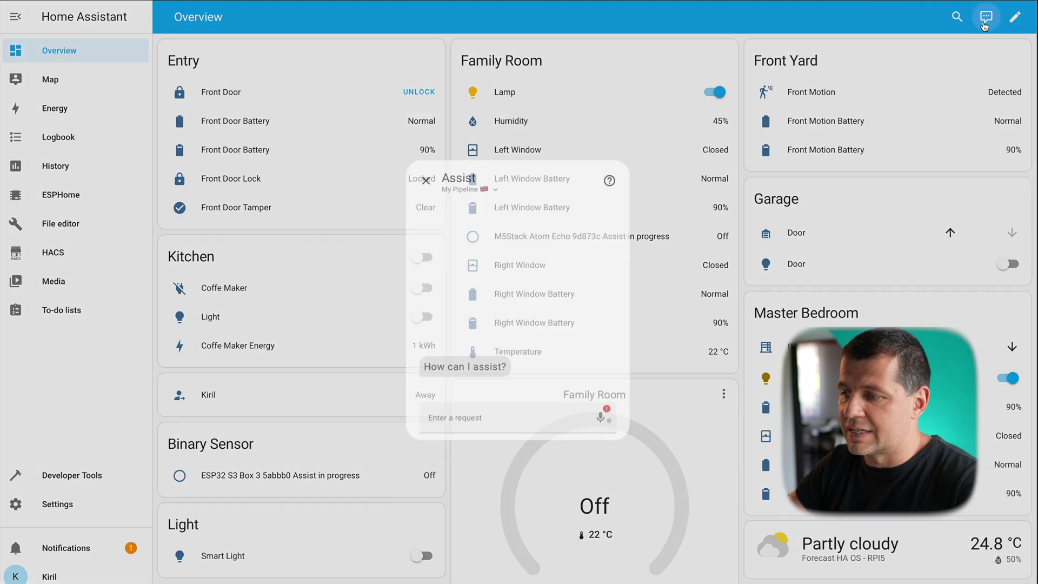
left_click(457, 422)
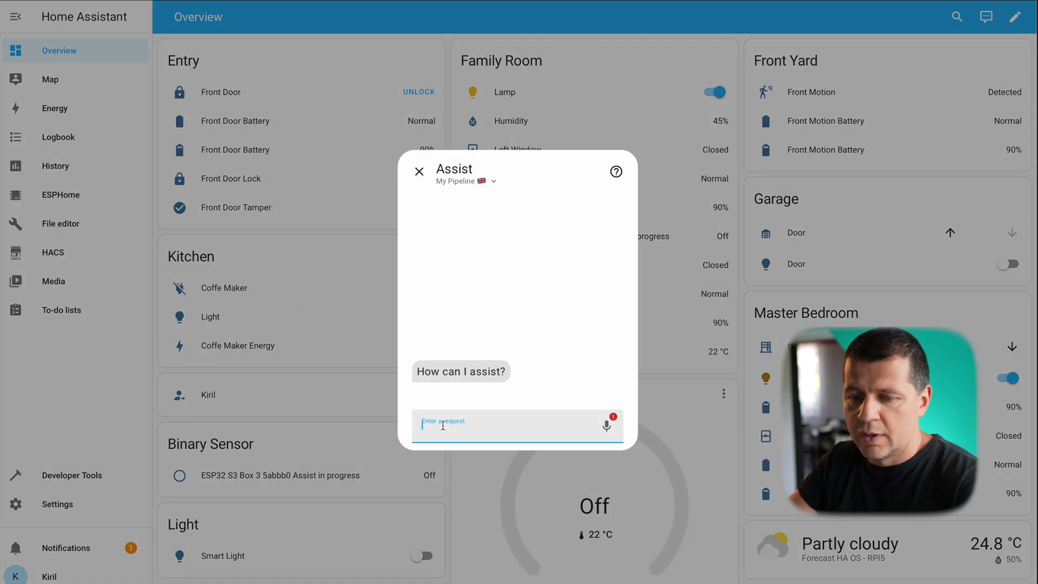
type("make me a g")
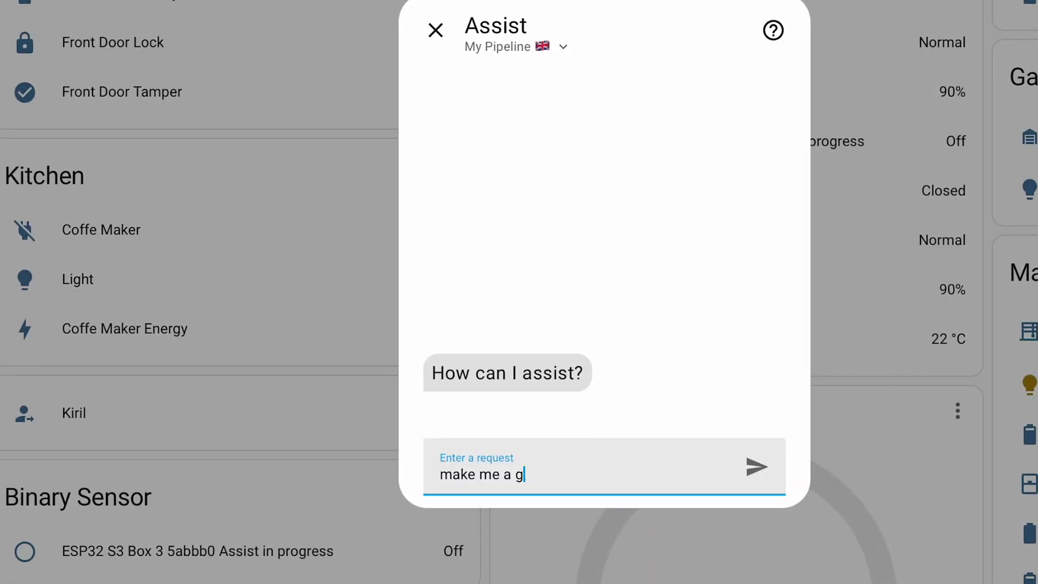
type("offee if is")
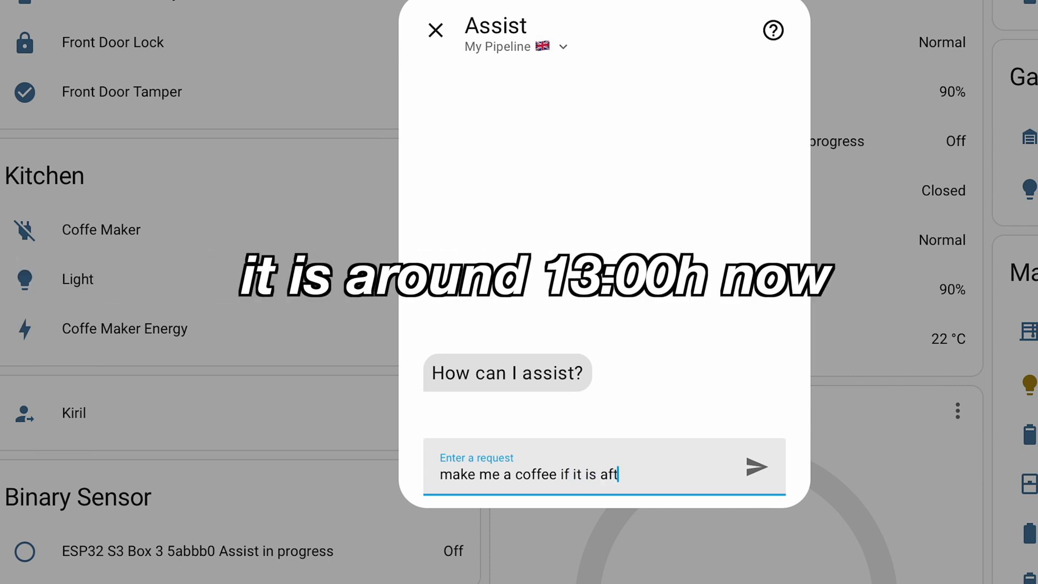
key("Return")
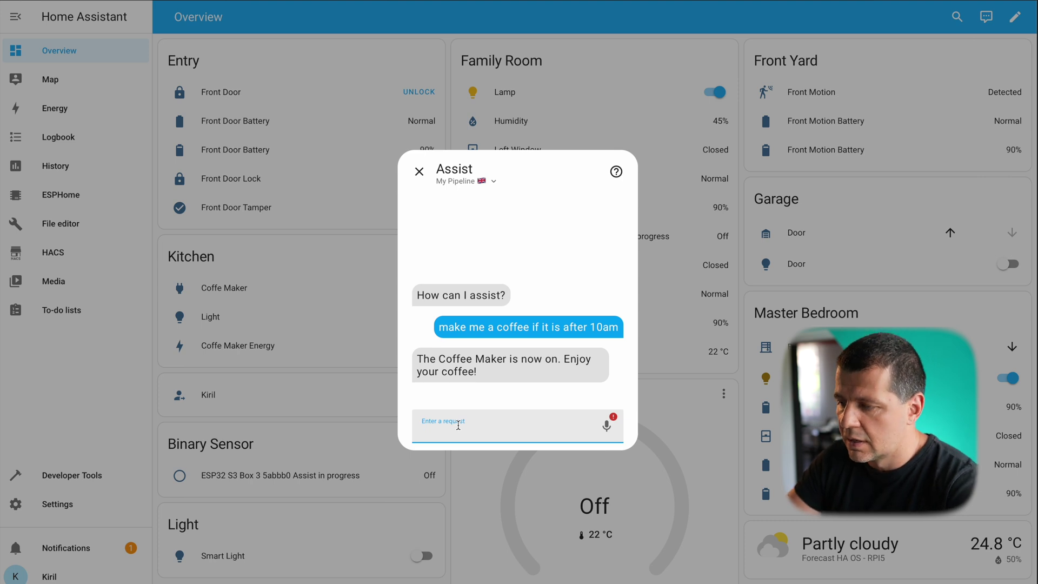
Send Assist a follow-up request to open the garage door
type("open the garage if there is a motion in the")
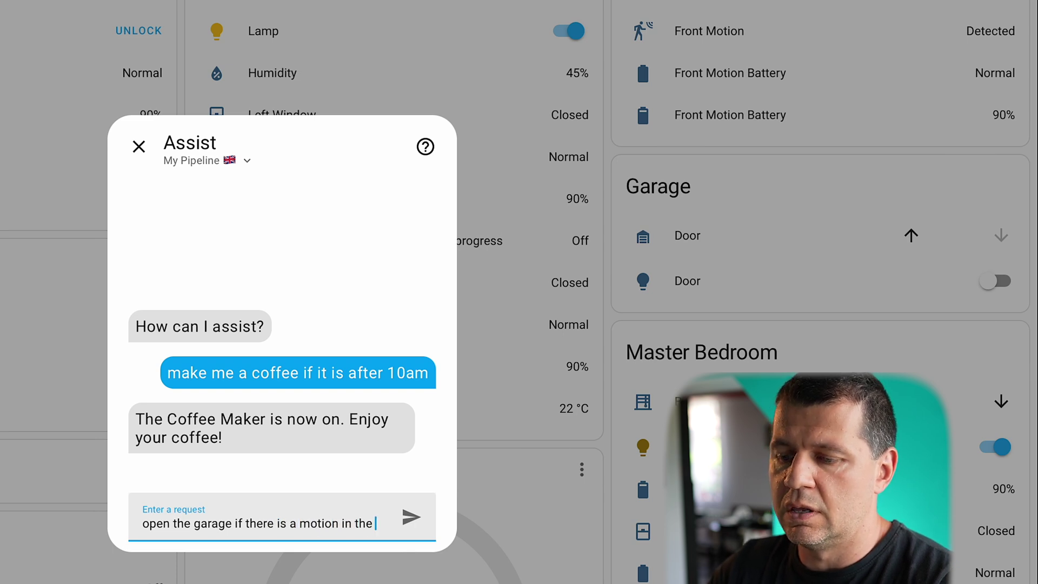
type("yard")
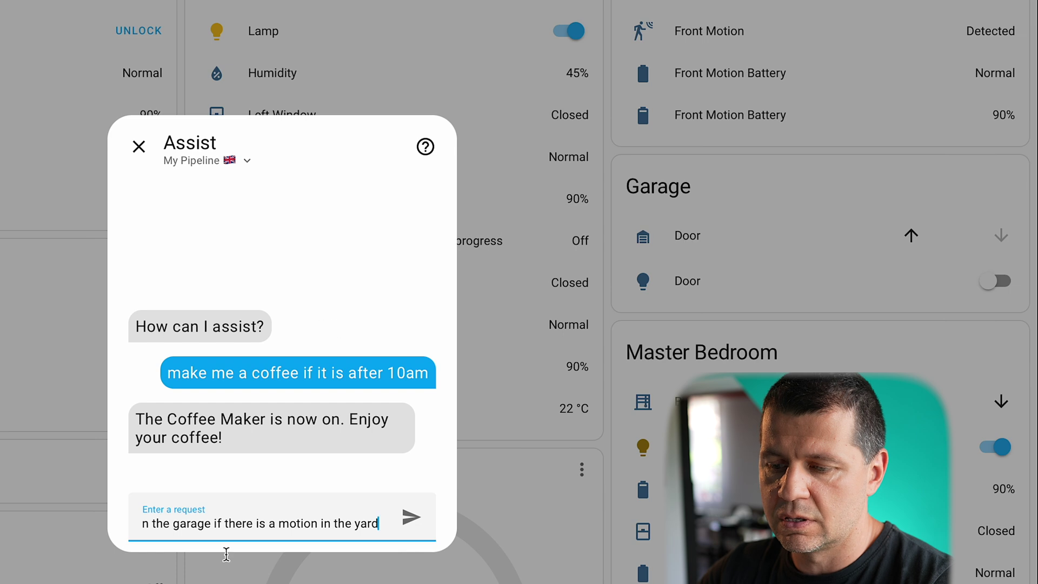
left_click(411, 520)
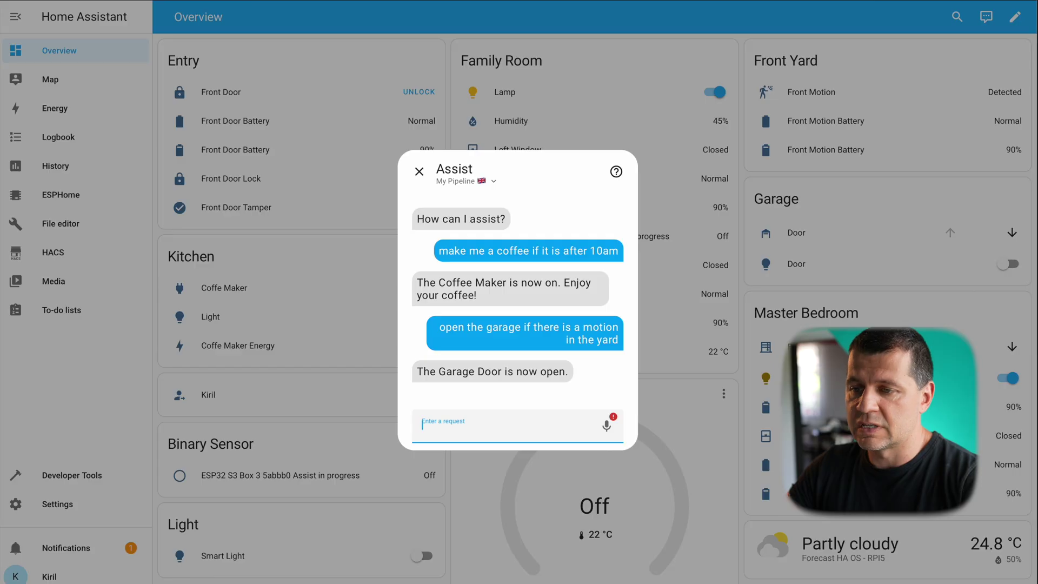
key("super+l")
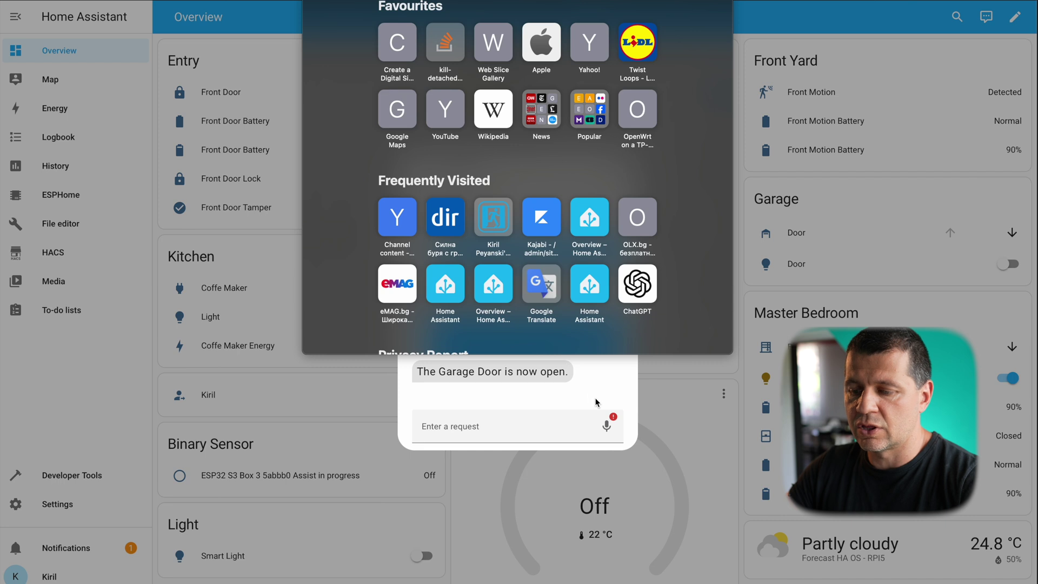
Try a voice request, read the HTTPS microphone warning, then close the Assist chat
key("Escape")
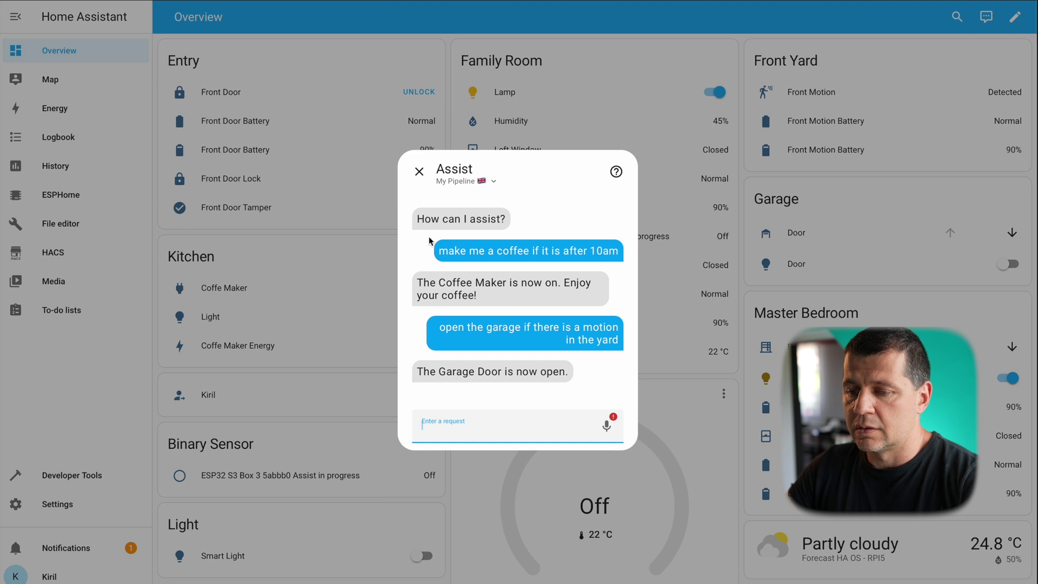
left_click(610, 430)
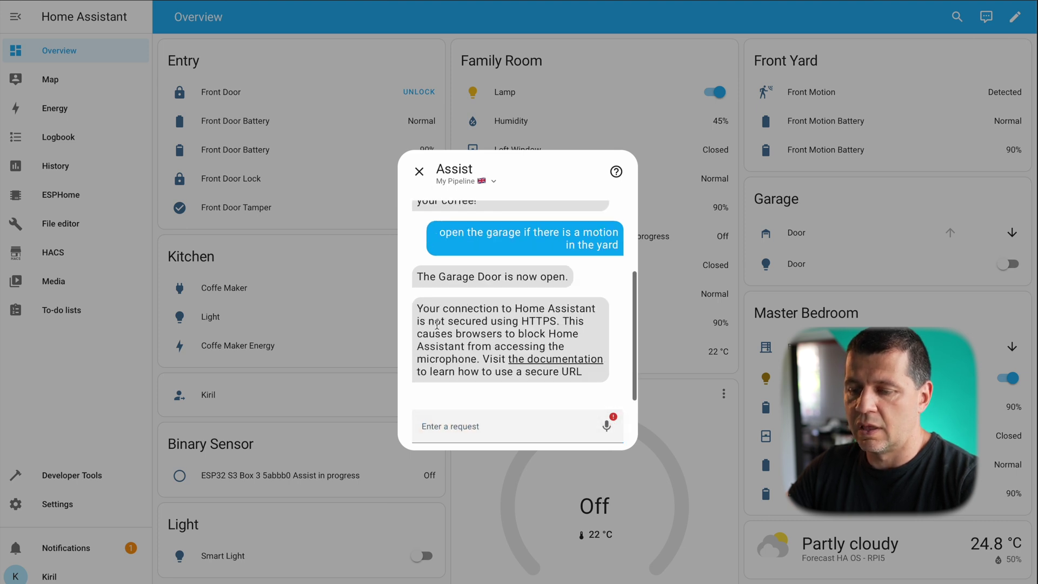
left_click_drag(420, 312, 567, 372)
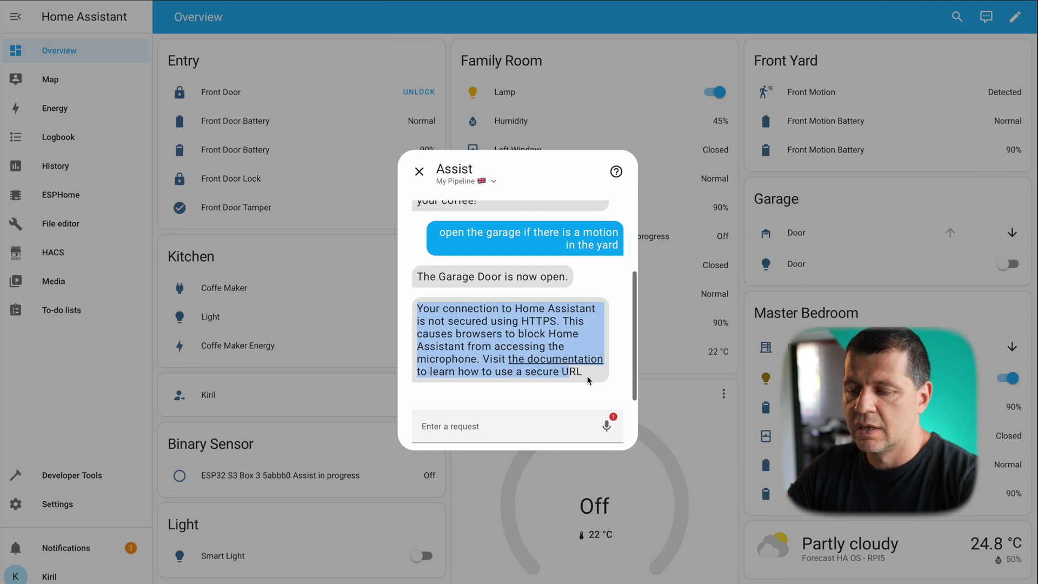
left_click(576, 376)
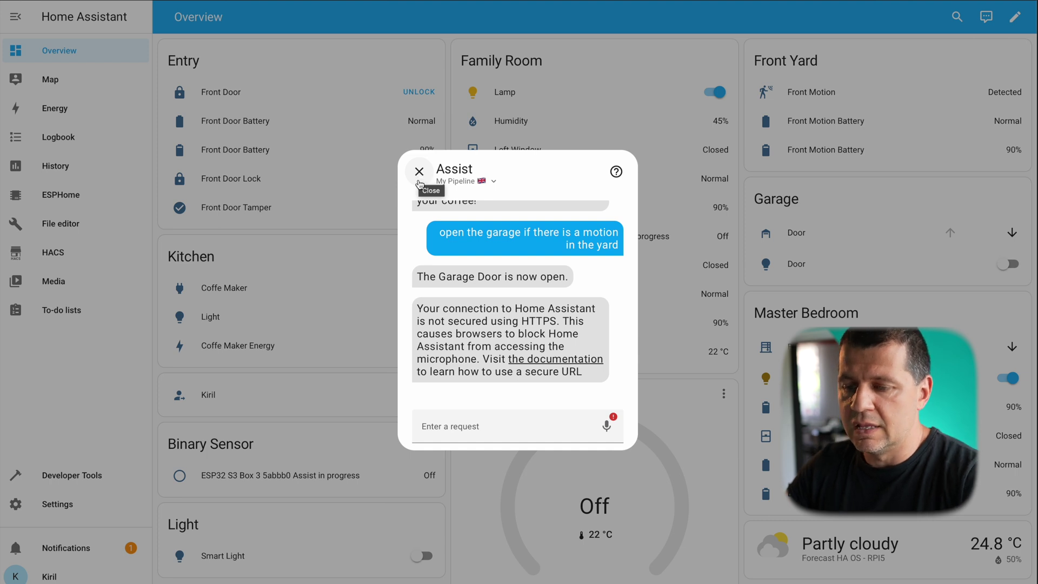
left_click(424, 176)
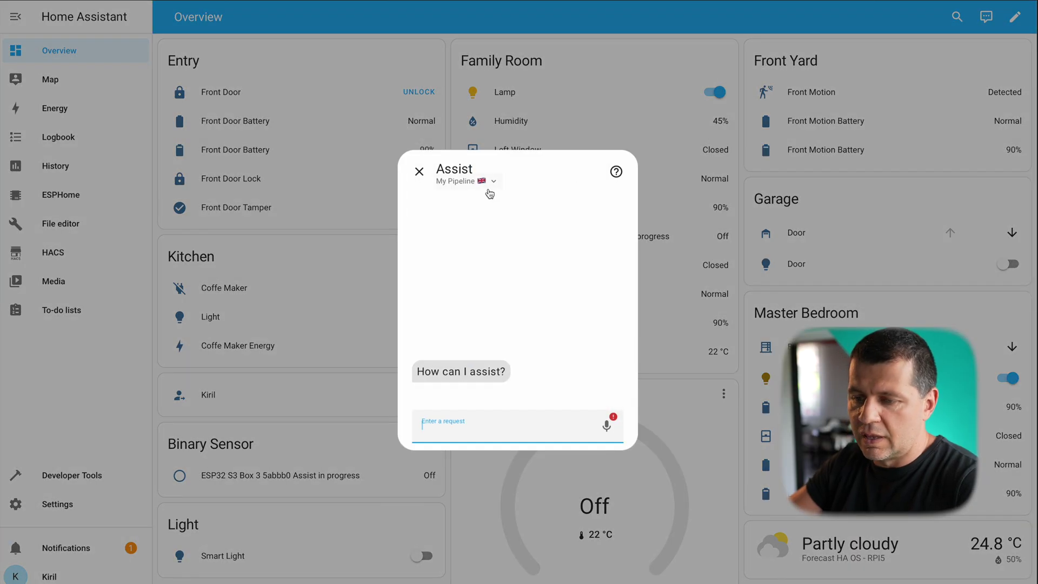
Close the Assist dialog and start a fresh Assist chat from the header icon
left_click(630, 17)
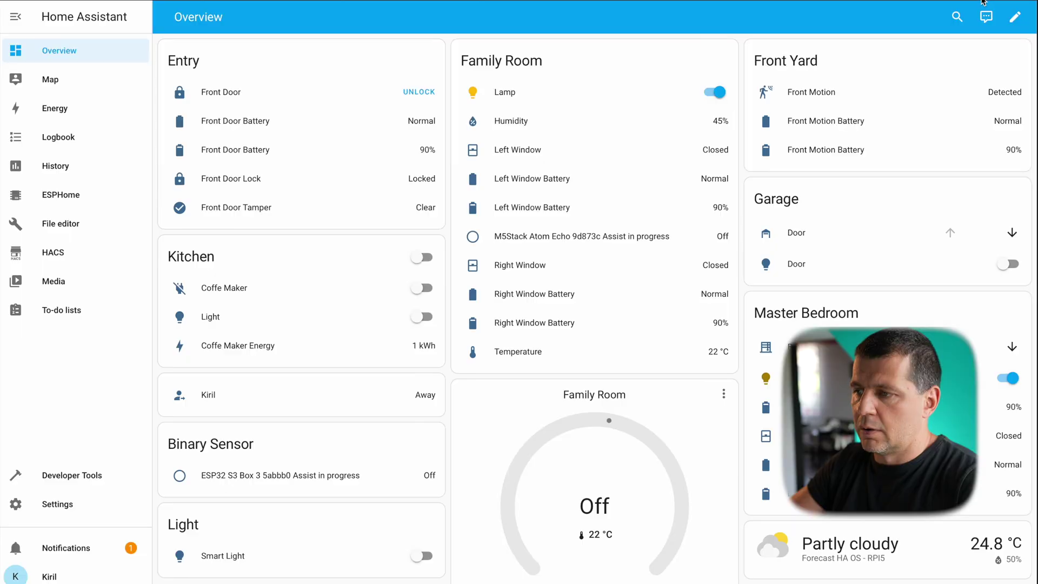
left_click(986, 16)
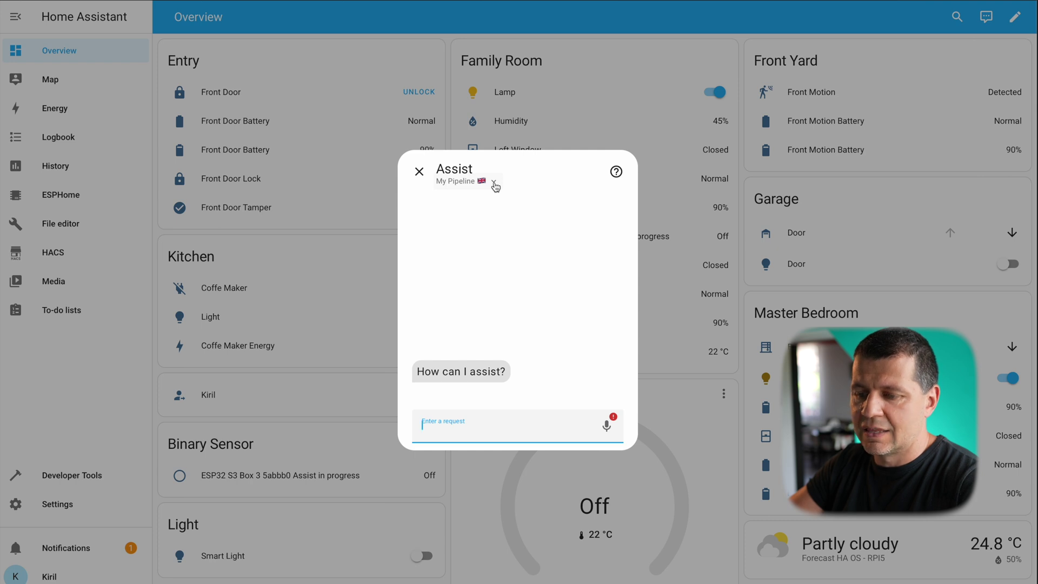
Open My Pipeline's debug view and review the 10 AM coffee request run and its reply
left_click(495, 187)
left_click(488, 267)
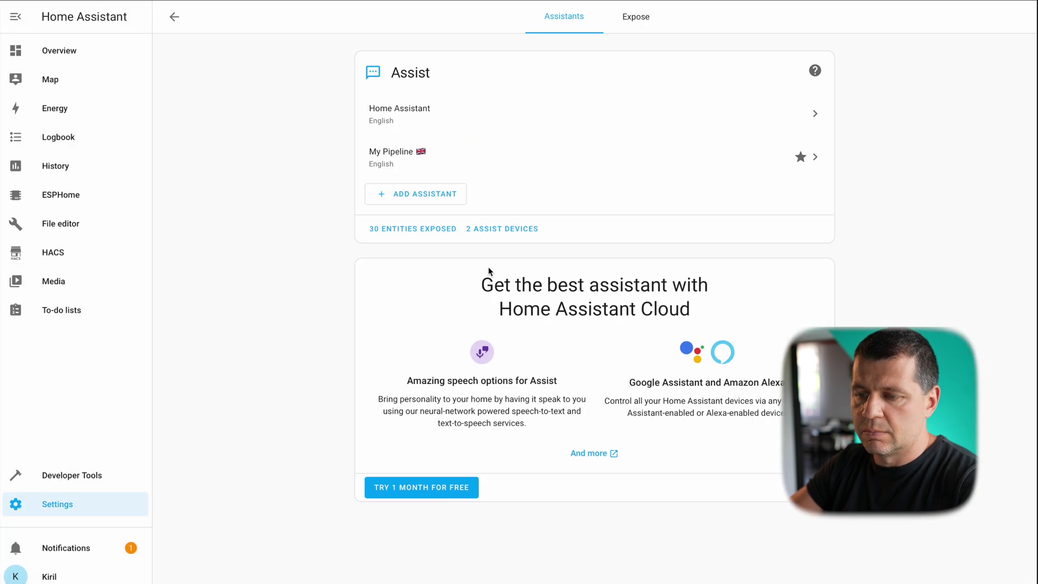
left_click(798, 156)
left_click(675, 31)
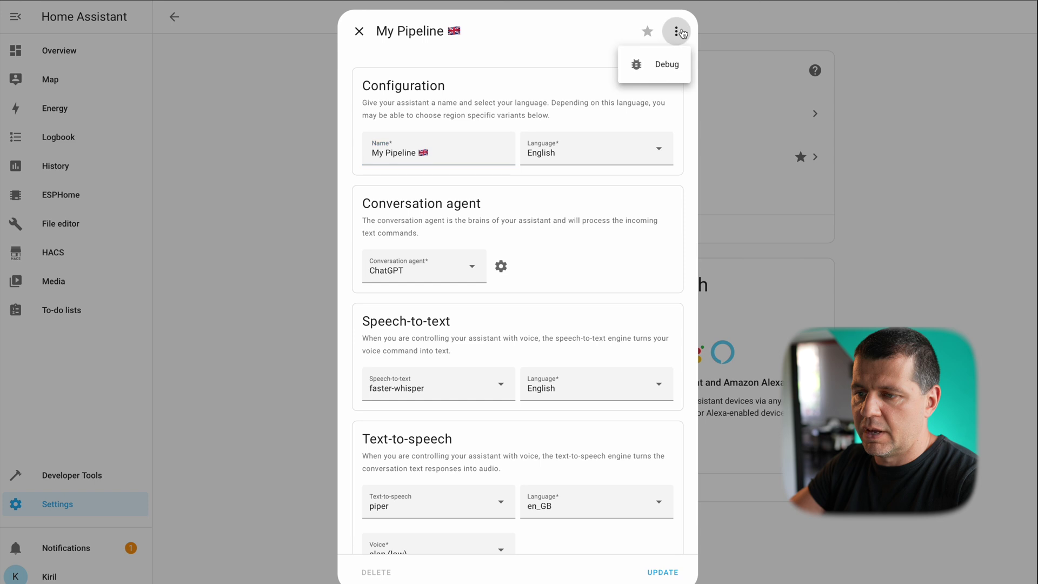
left_click(666, 66)
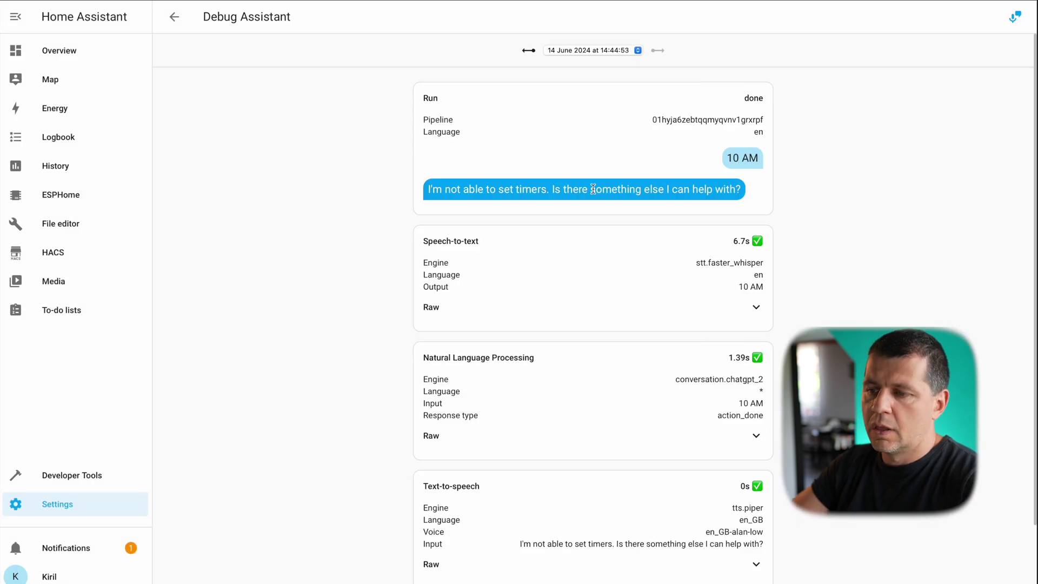
left_click_drag(727, 154, 756, 156)
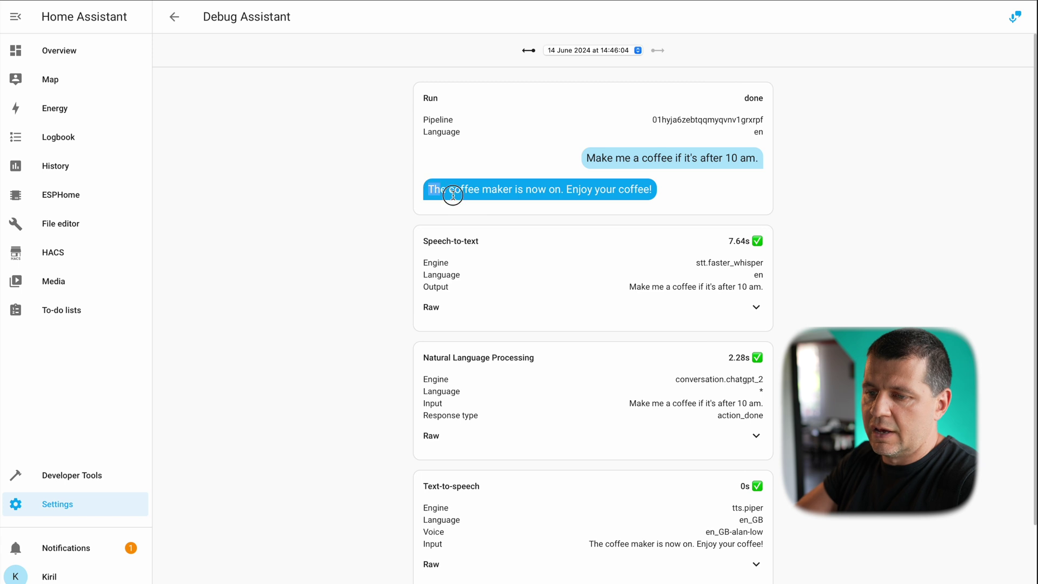
left_click_drag(453, 195, 589, 198)
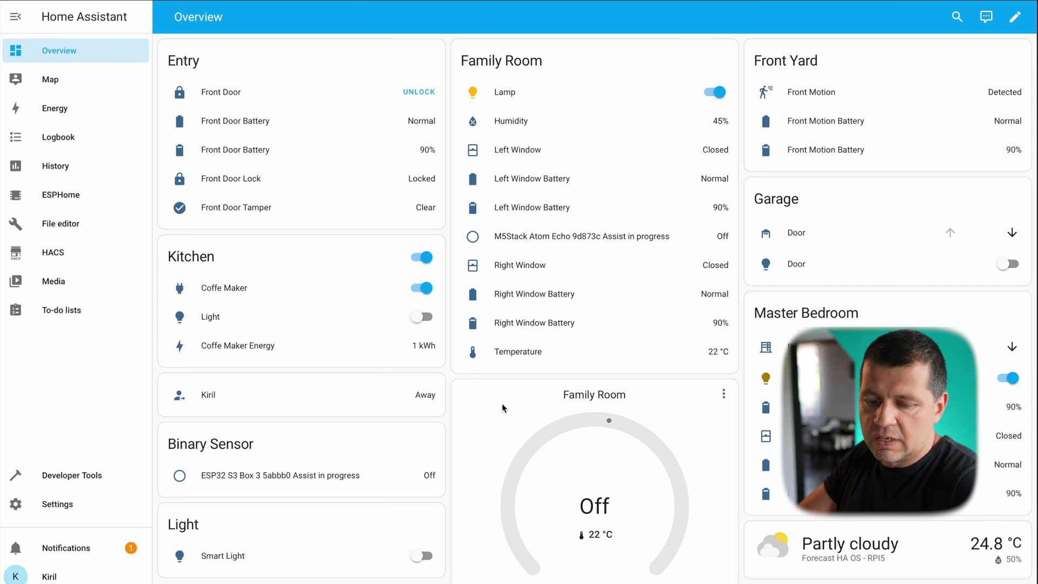
Change the Front Door lock's voice assistant exposure and save its 'door' alias
scroll(502, 403, "down", 1)
scroll(440, 274, "up", 1)
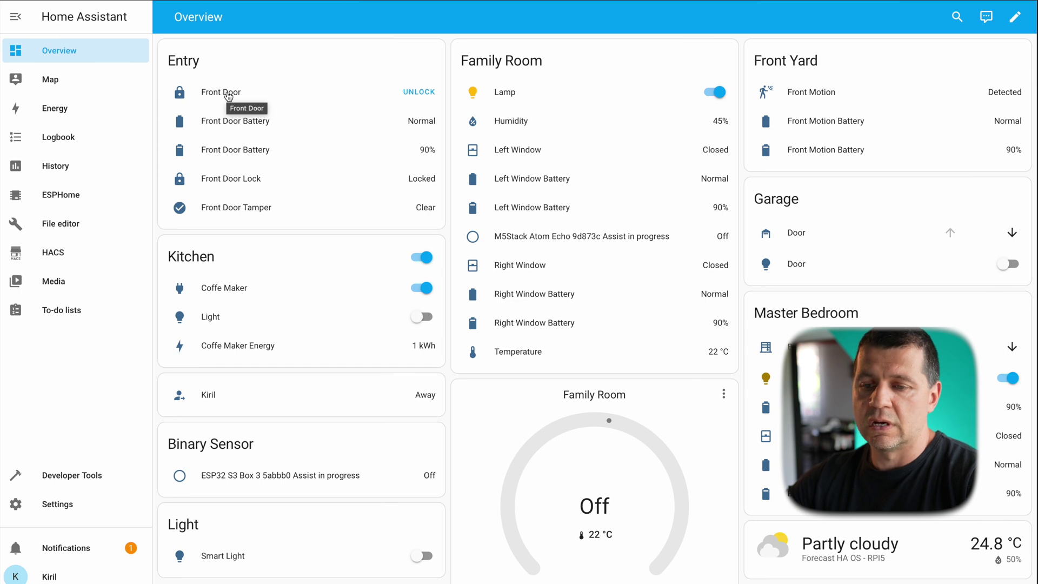
left_click(228, 95)
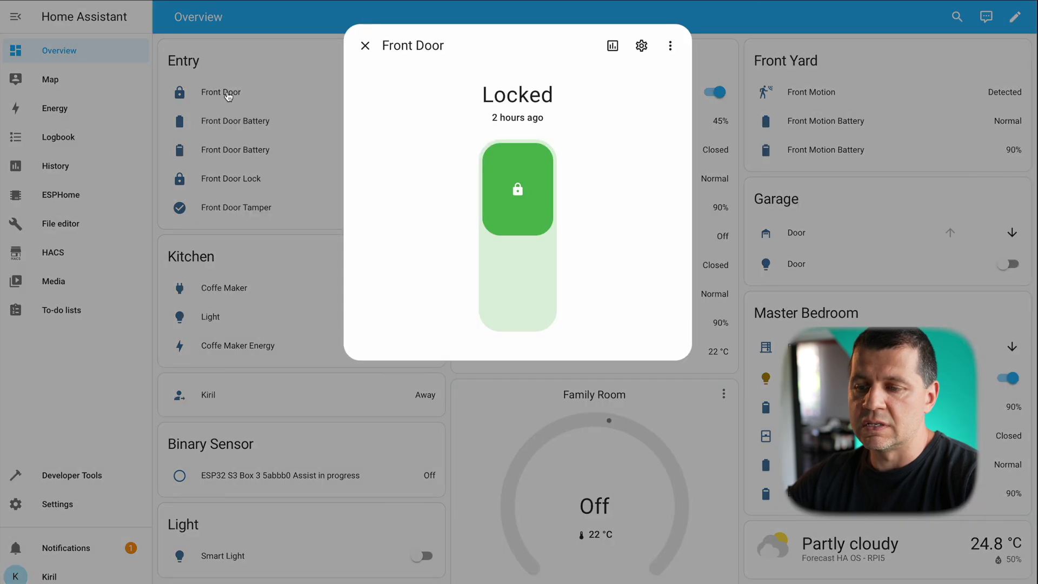
left_click(641, 45)
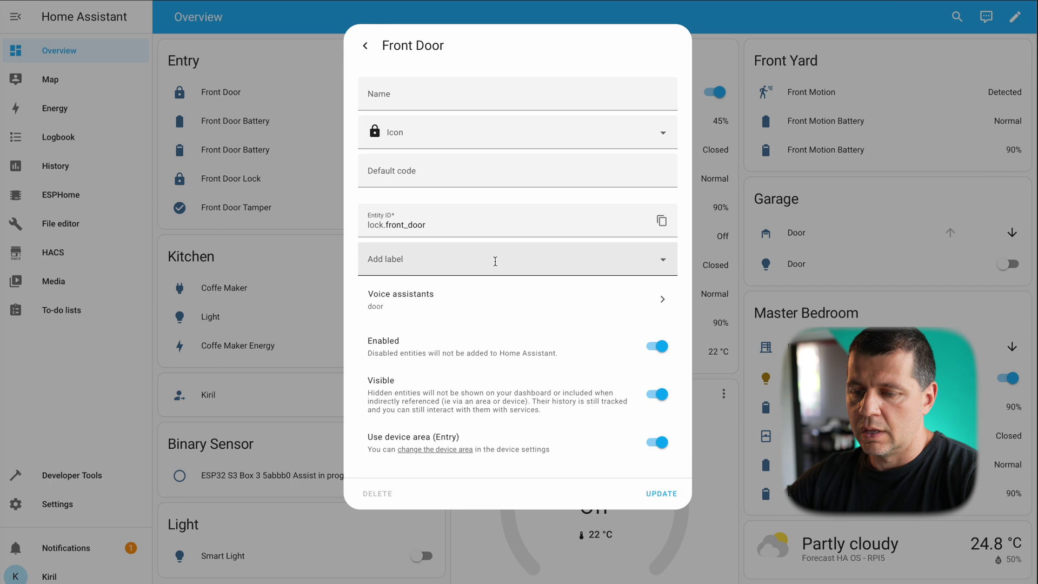
left_click(454, 306)
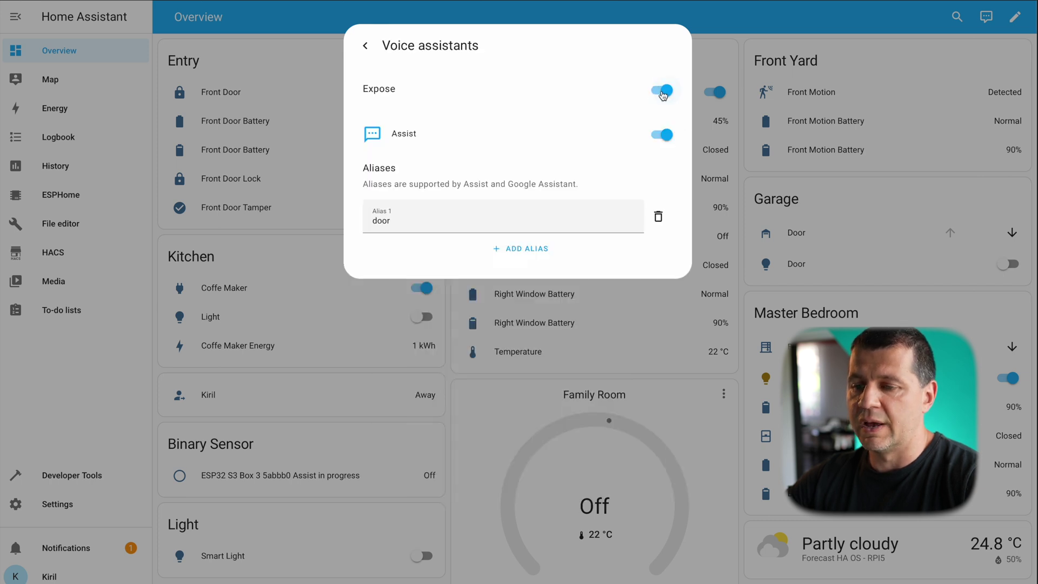
left_click(663, 92)
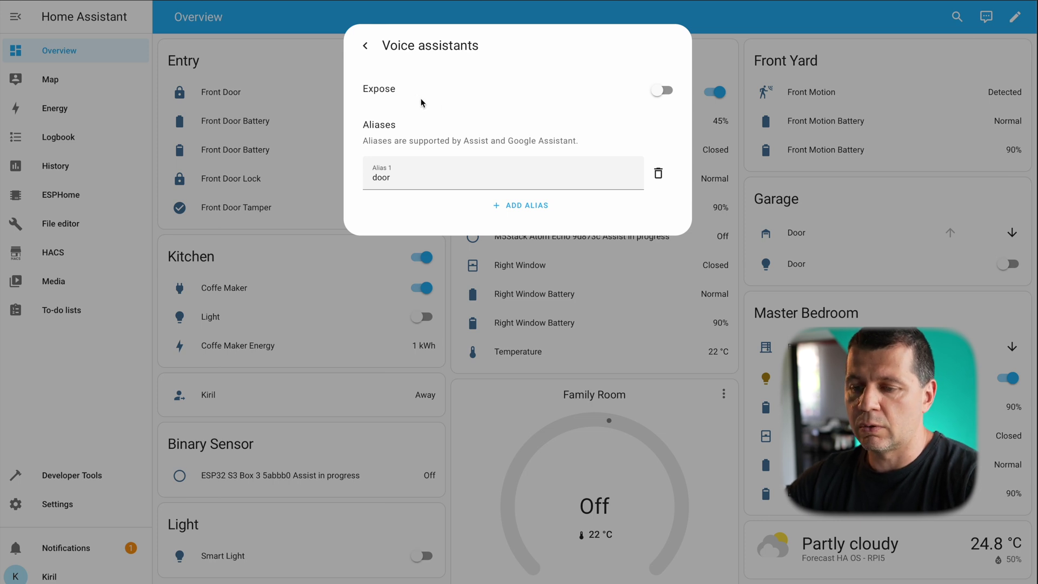
left_click(366, 46)
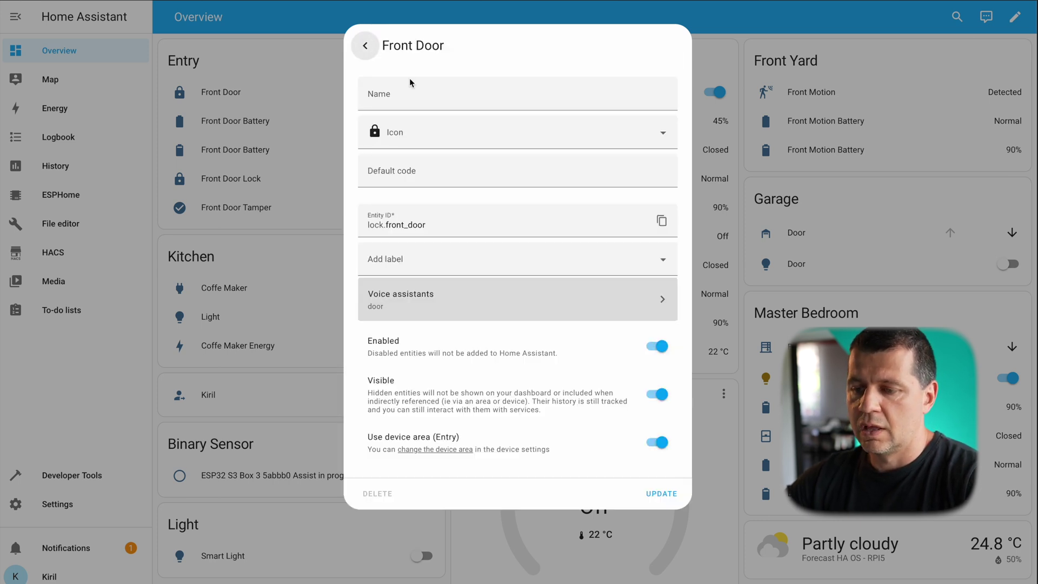
left_click(662, 493)
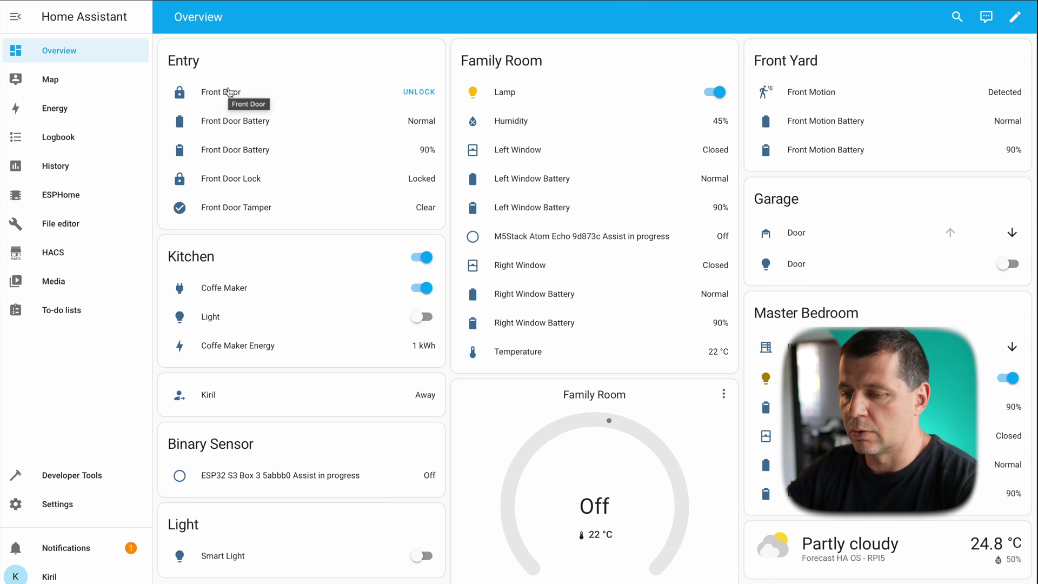
Ask Assist to 'lock the front door' and close the chat after its failure reply
left_click(985, 16)
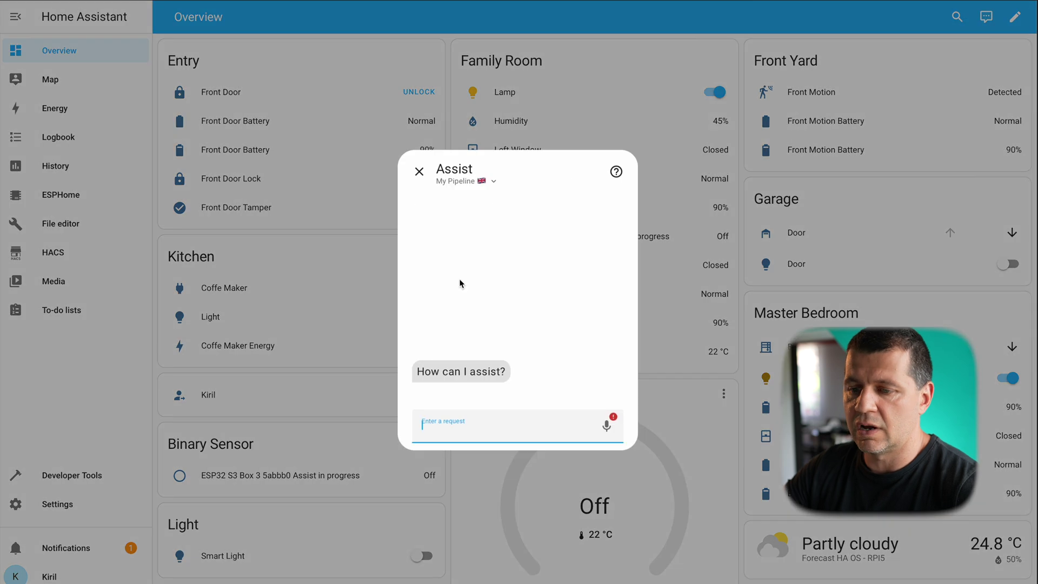
type("sa")
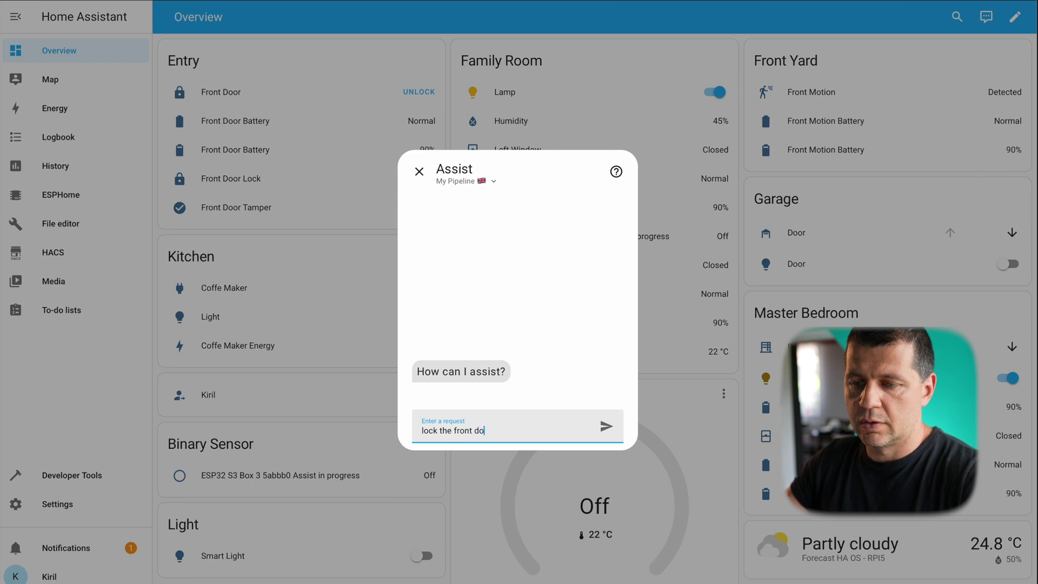
key("Return")
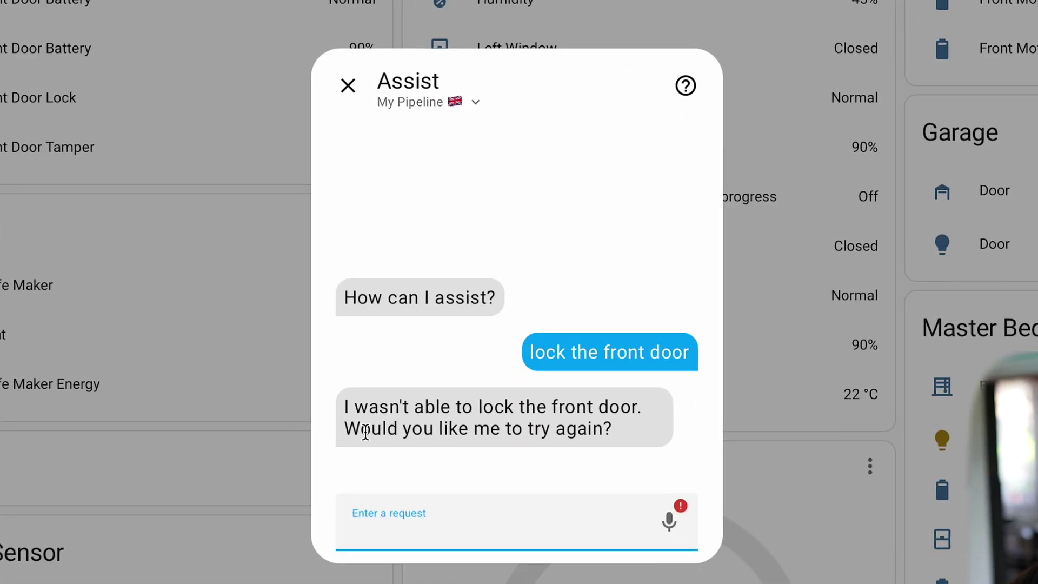
left_click(347, 85)
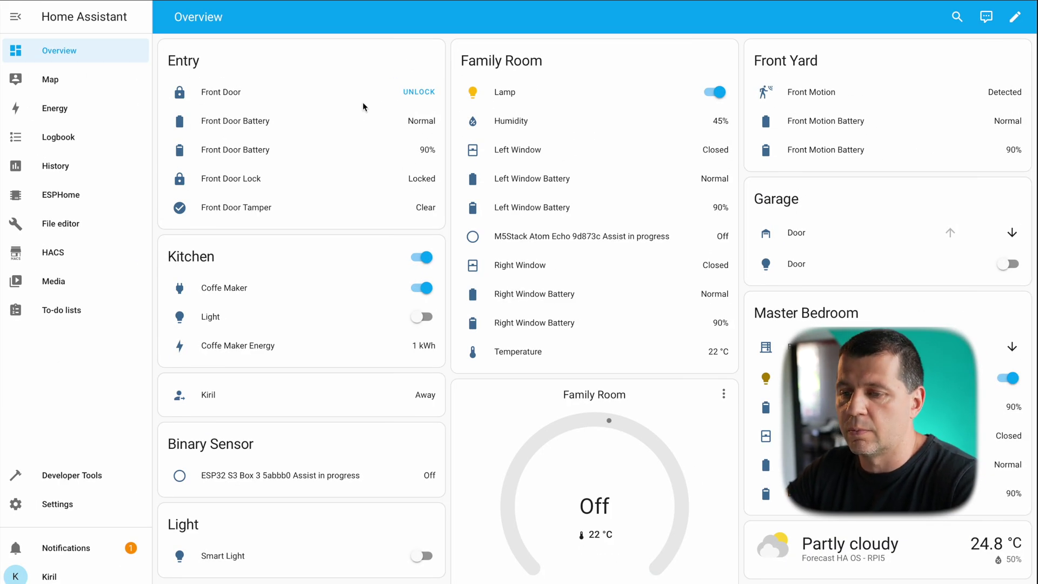
left_click(989, 12)
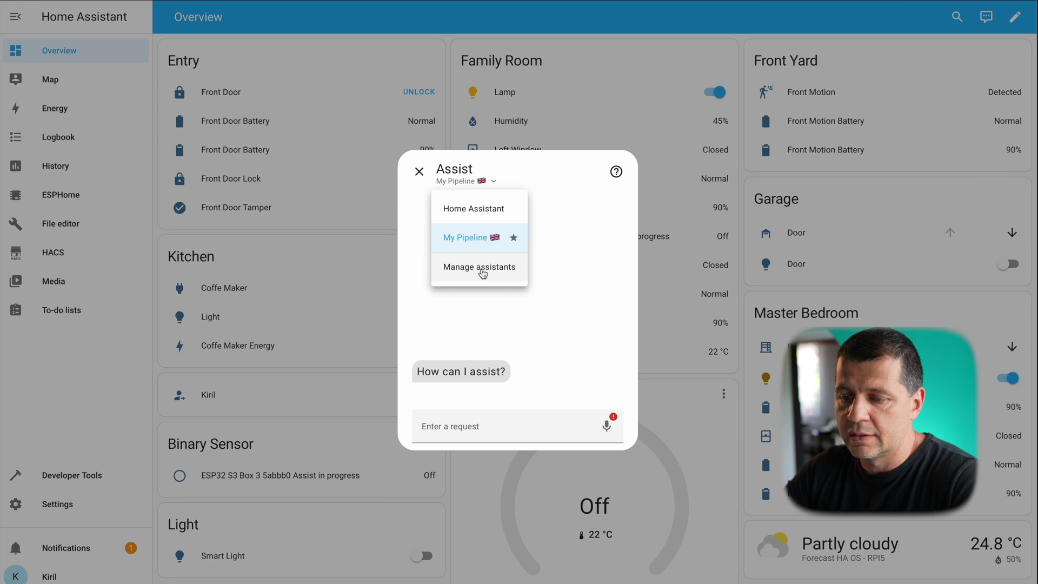
Confirm ChatGPT stays My Pipeline's conversation agent, then find the OpenAI portal link in the docs
left_click(484, 266)
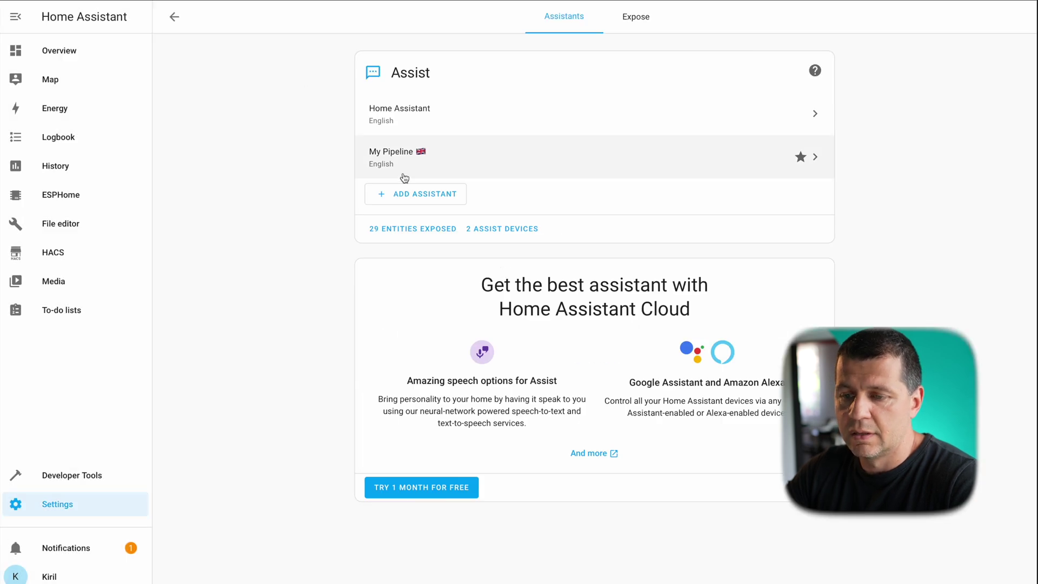
left_click(429, 162)
left_click(429, 160)
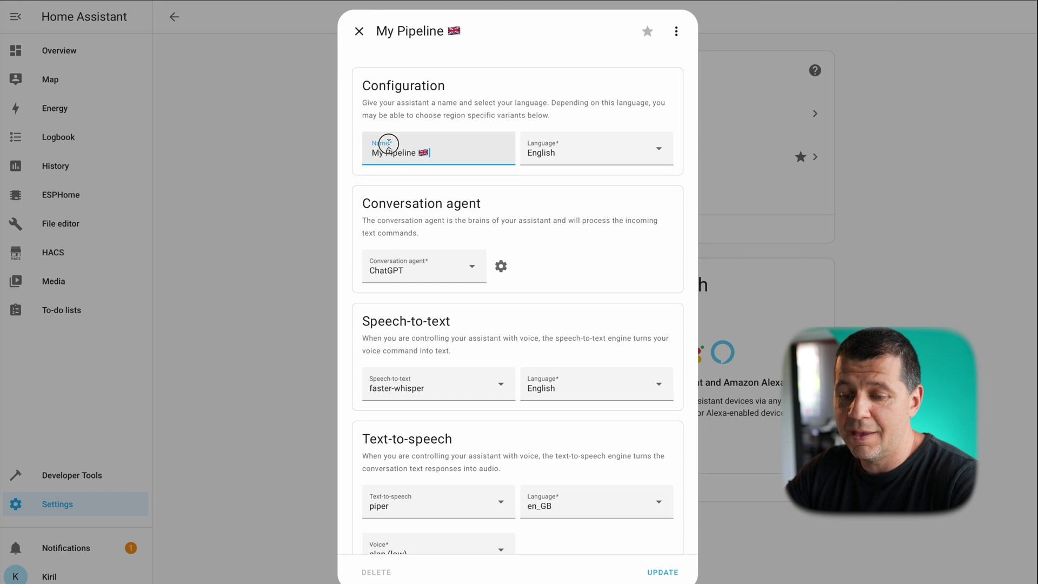
left_click(425, 278)
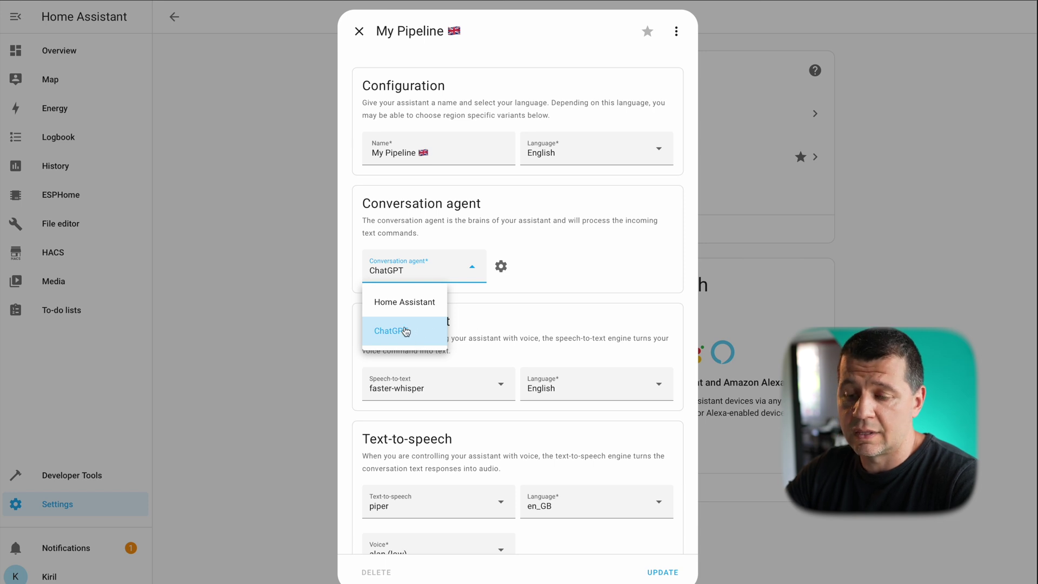
left_click(488, 316)
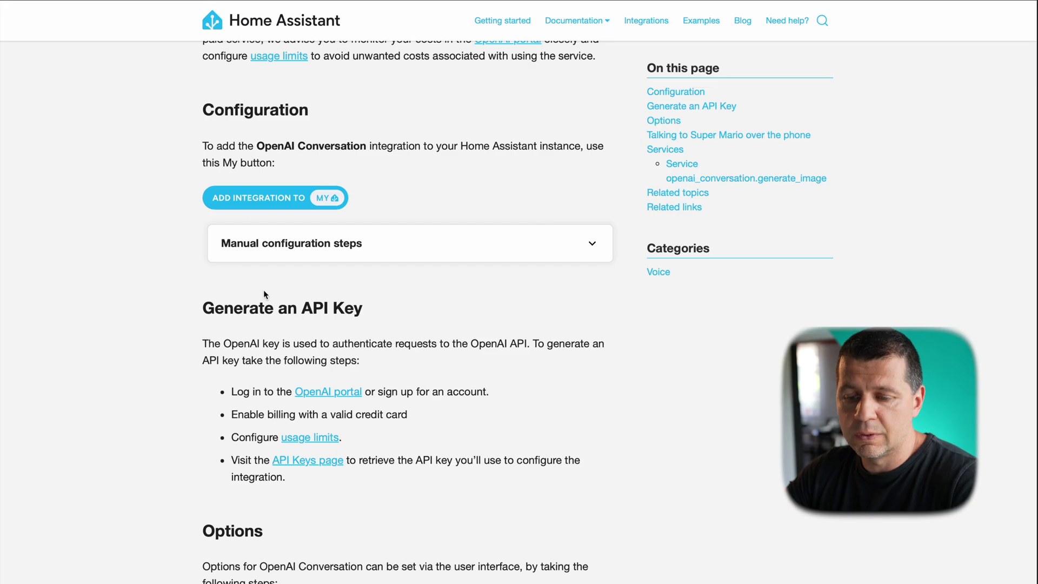
scroll(263, 294, "down", 1)
right_click(334, 357)
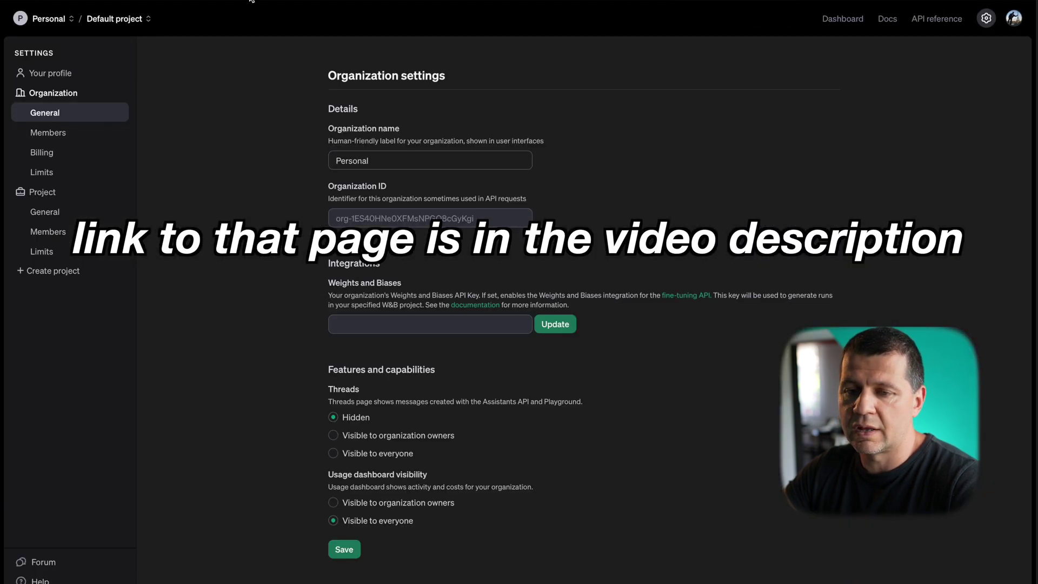
Follow the OpenAI portal link to the OpenAI Platform Organization settings page
left_click(251, 0)
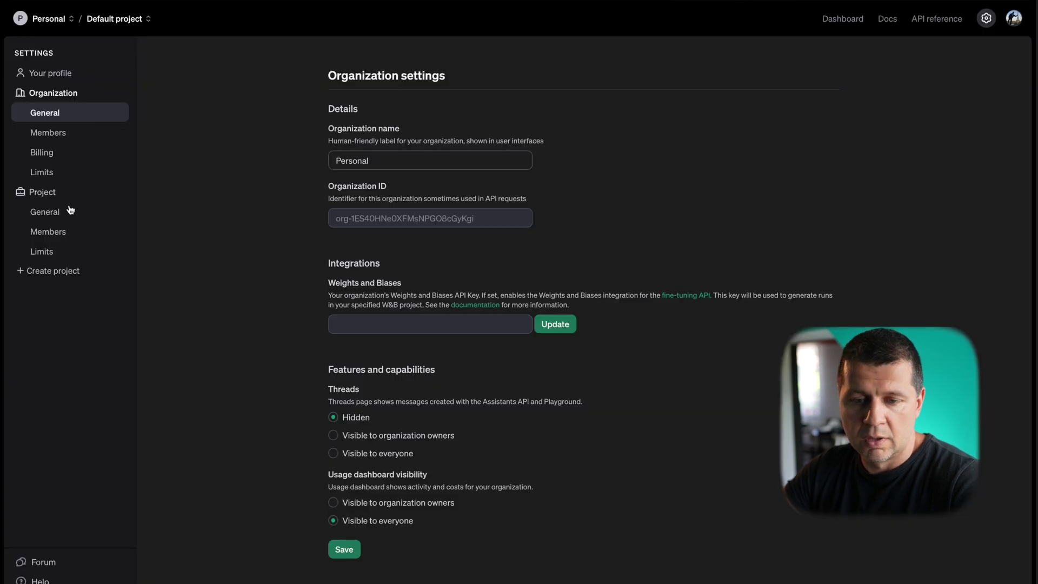
Check the Billing overview ($4.23 credit, auto recharge off), then go to the Limits page
left_click(56, 158)
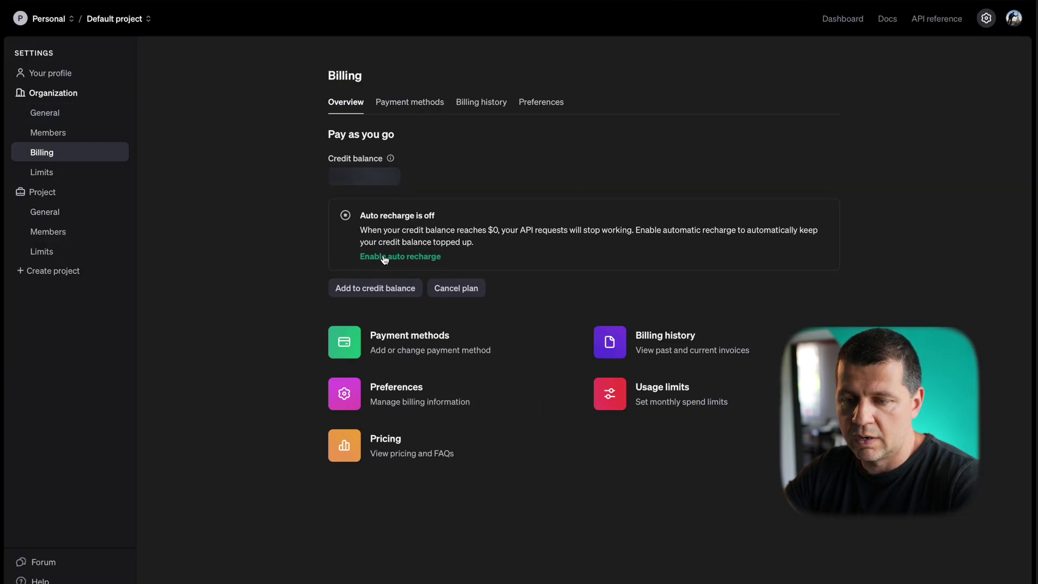
mouse_move(407, 215)
left_mouse_down()
mouse_move(471, 220)
mouse_move(427, 216)
left_mouse_up()
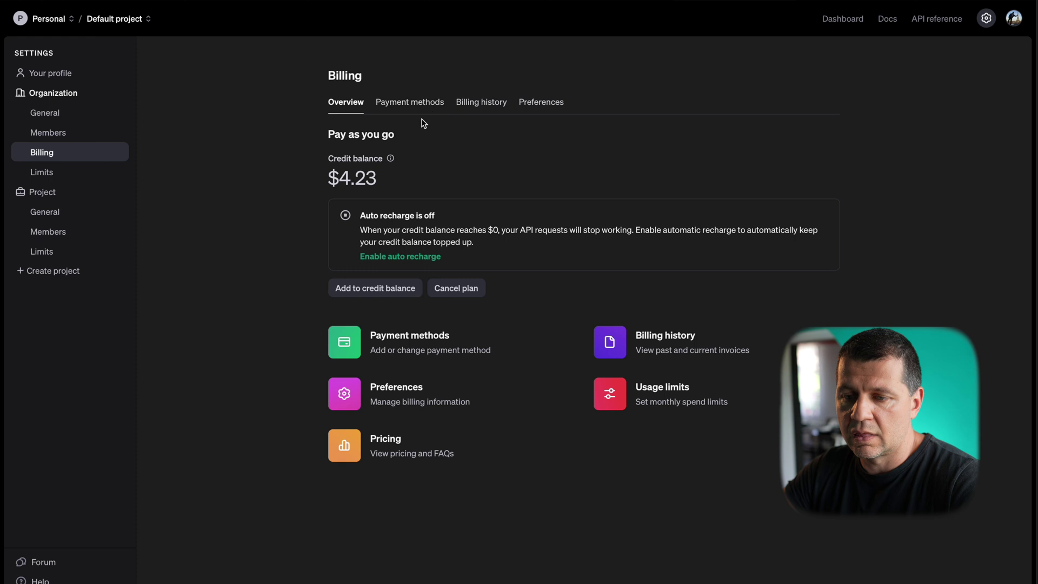
left_click(60, 171)
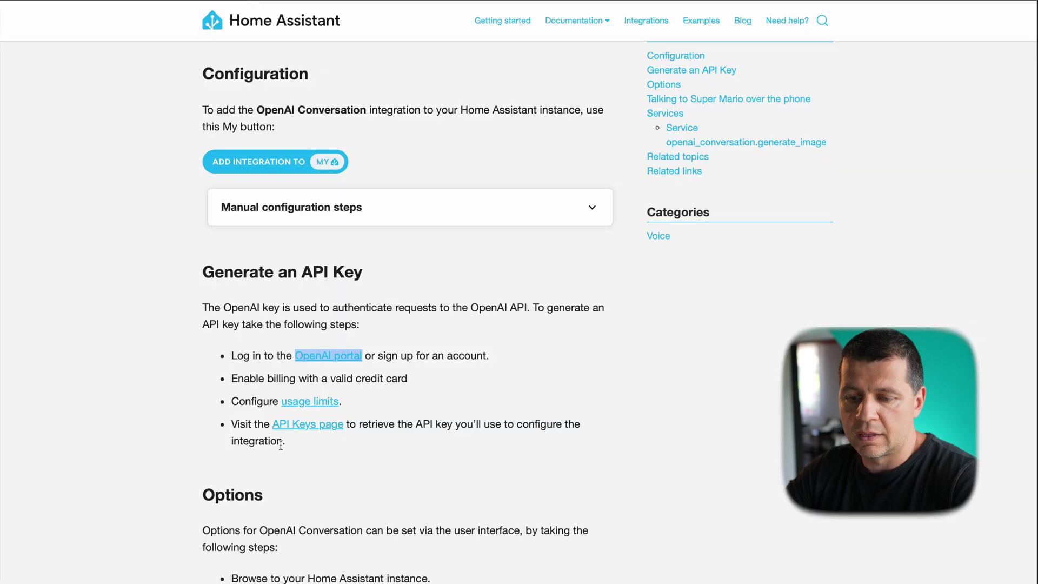
Open the documentation's 'API Keys page' link in a new browser tab
right_click(308, 430)
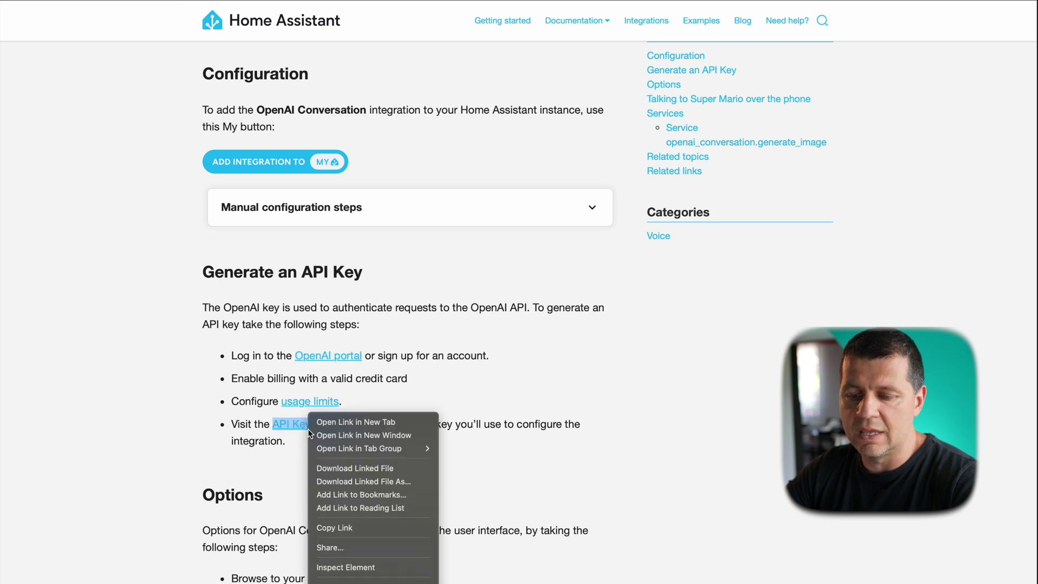
left_click(328, 424)
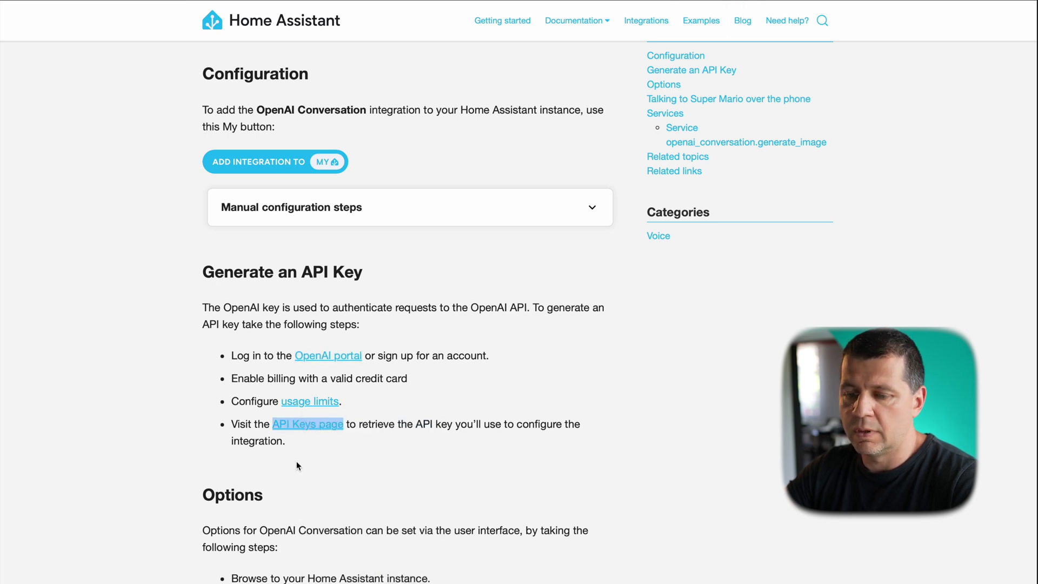
Review the existing My Test HA key on OpenAI's API keys page, cancelling a new secret key, then return to Home Assistant
key("ctrl+Tab")
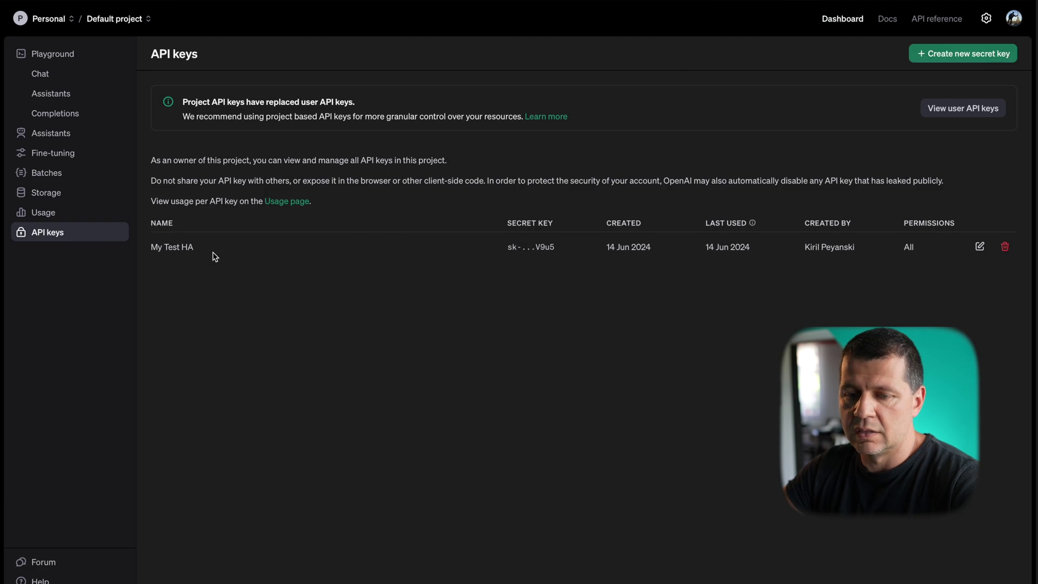
double_click(525, 244)
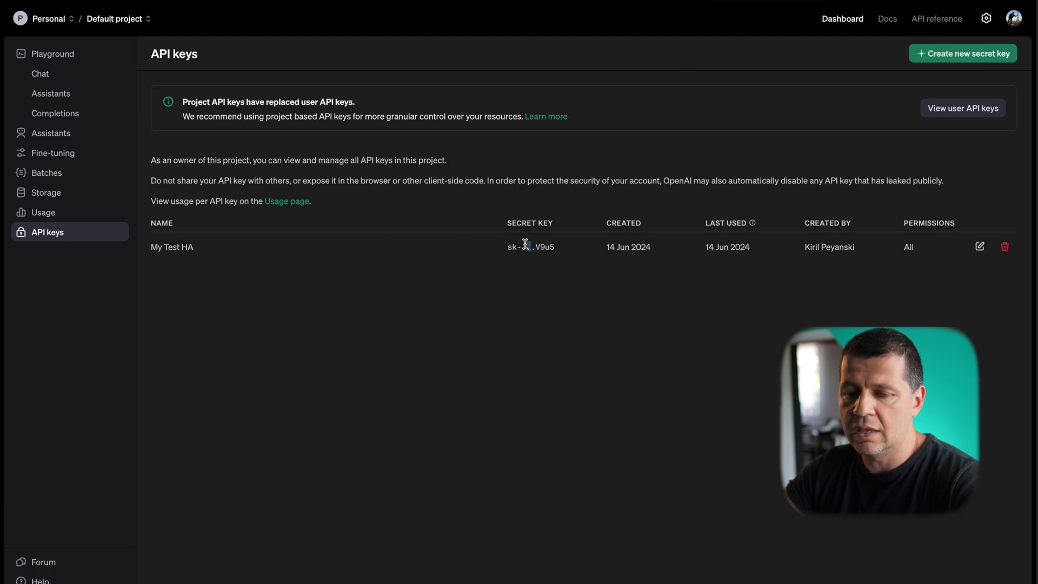
left_click(982, 60)
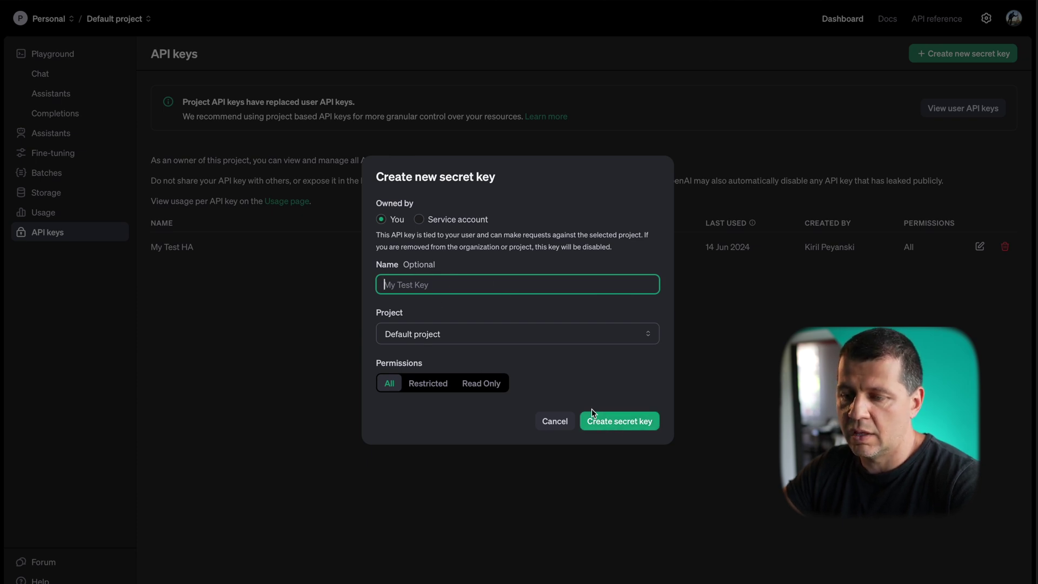
left_click(555, 422)
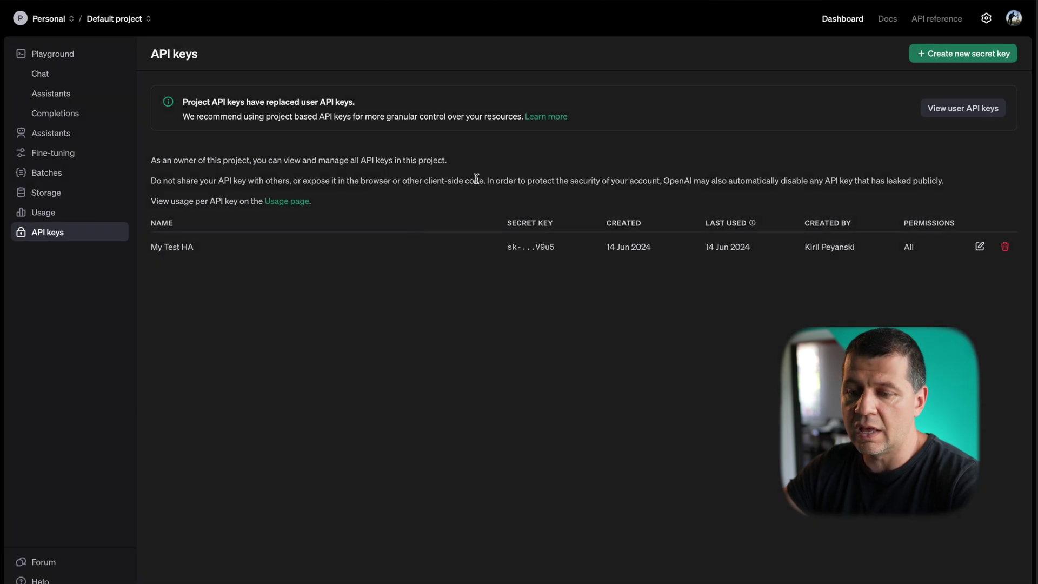
triple_click(527, 246)
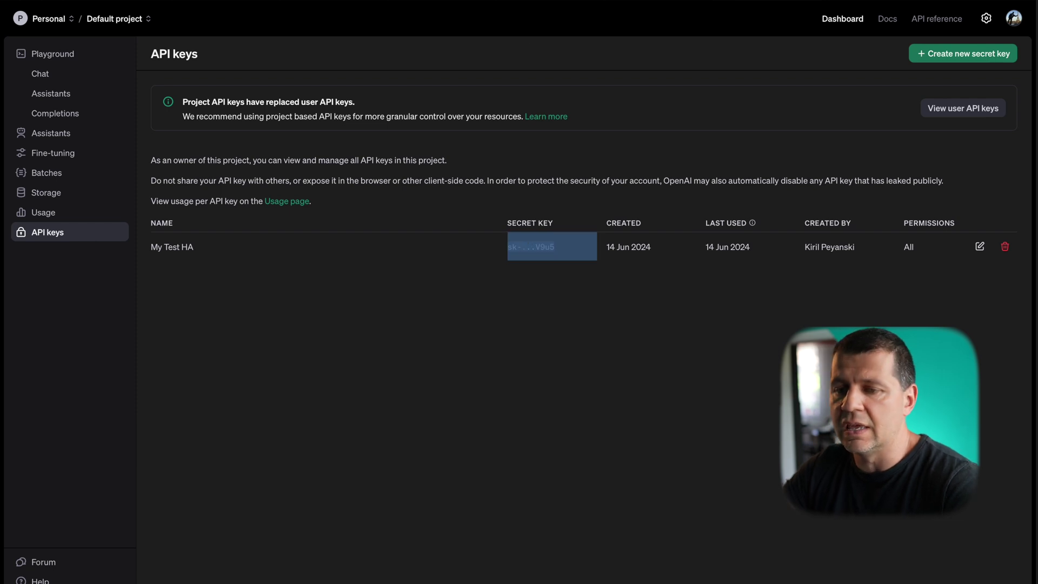
key("ctrl+Tab")
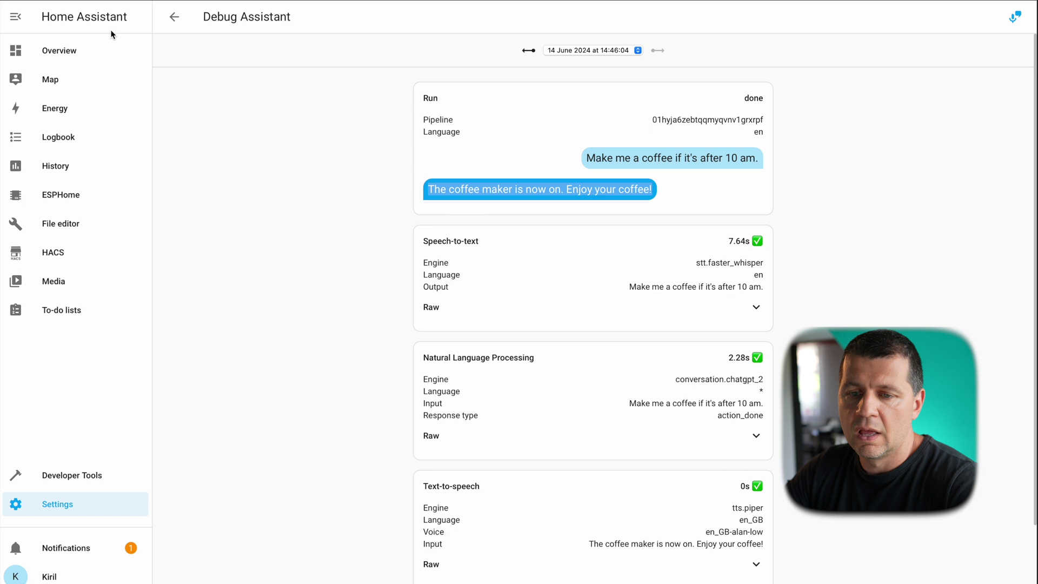
Go to the Overview dashboard, then reach the Integrations settings page via the 'cinte' search
right_click(96, 50)
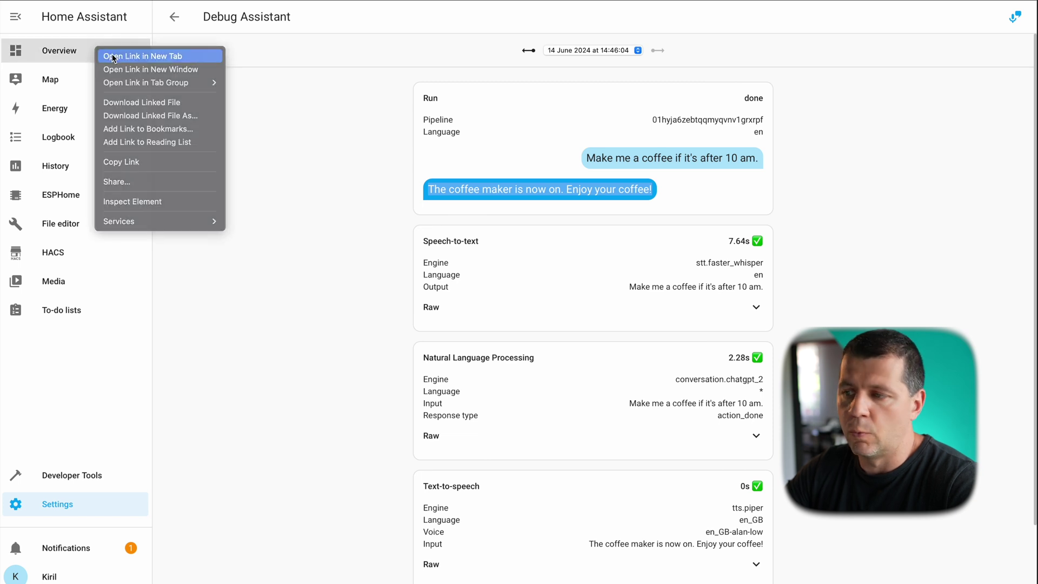
left_click(113, 56)
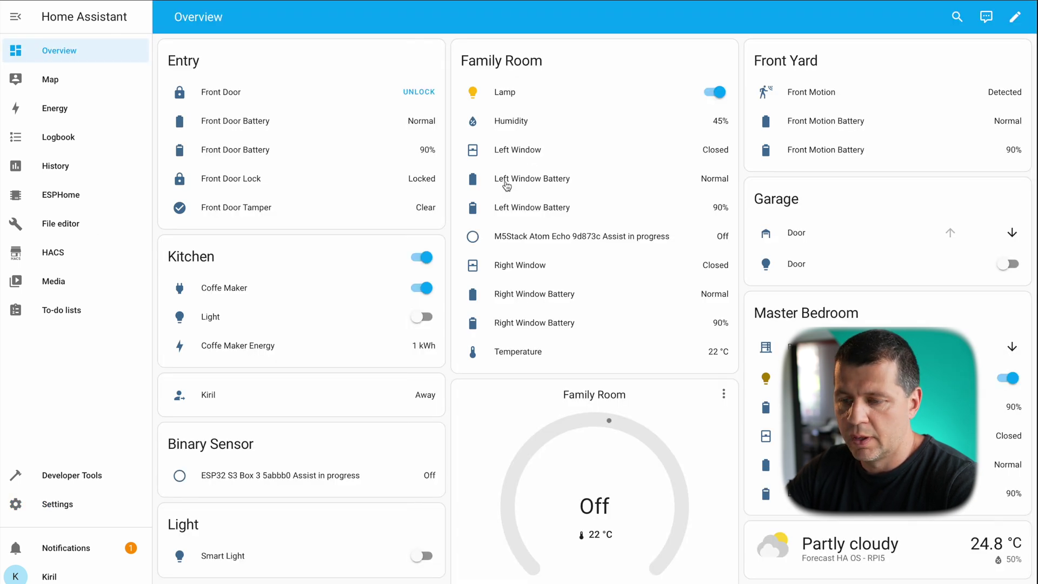
type("cin")
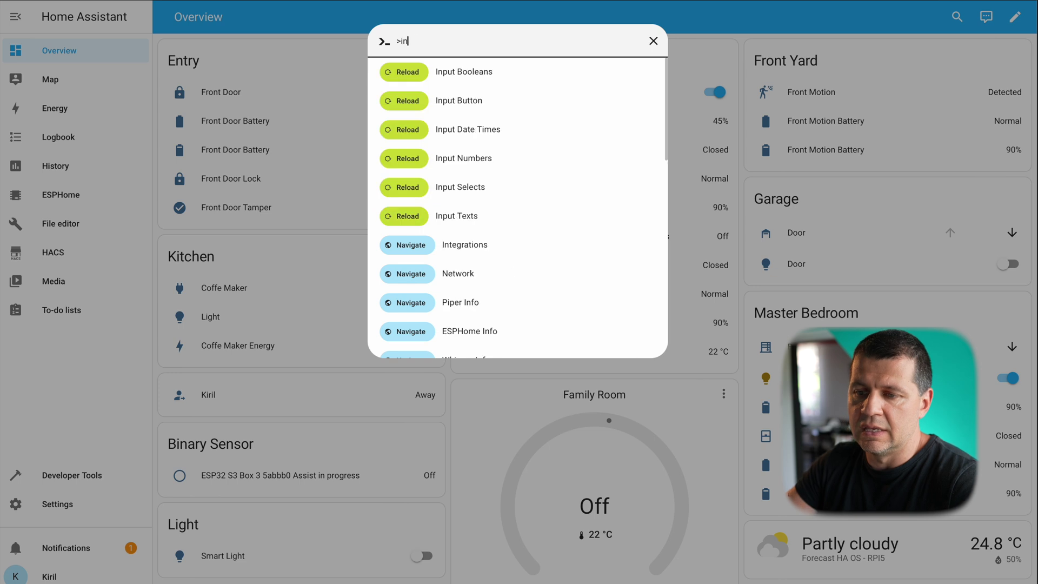
type("te")
left_click(472, 74)
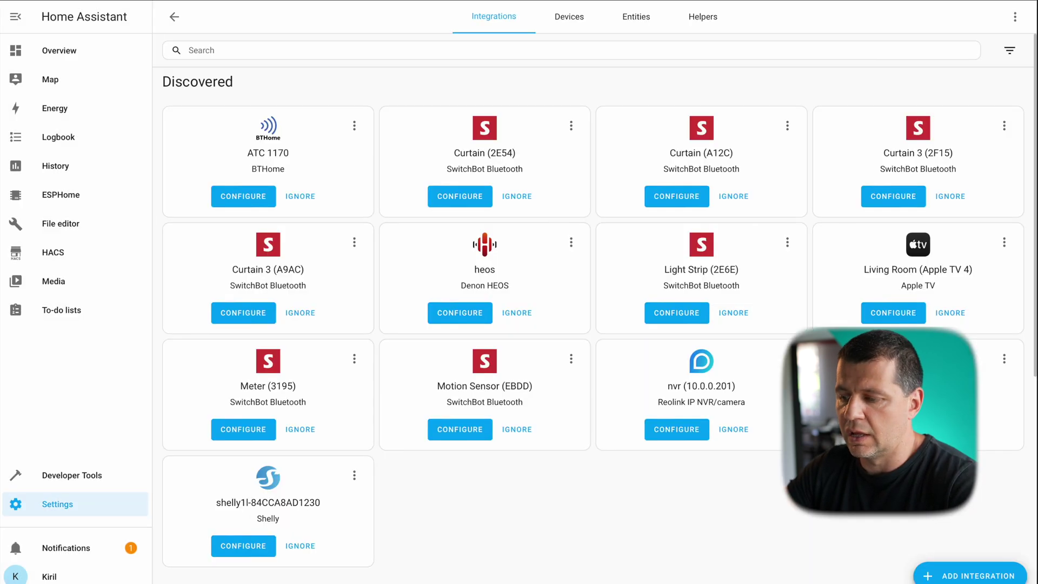
Start adding OpenAI Conversation by searching 'open', then cancel the setup without an API key
left_click(940, 570)
type("ope")
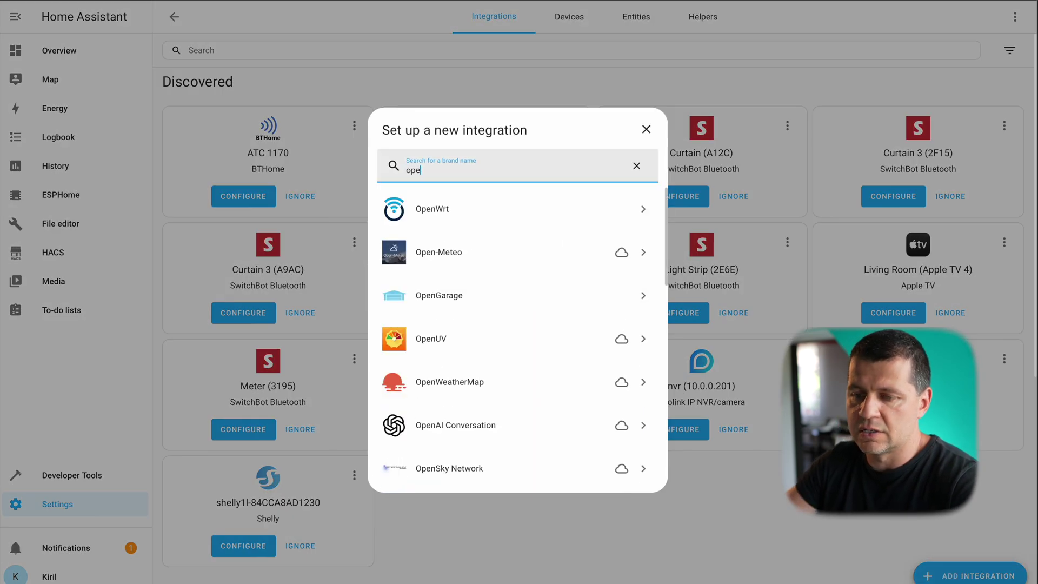
type("n")
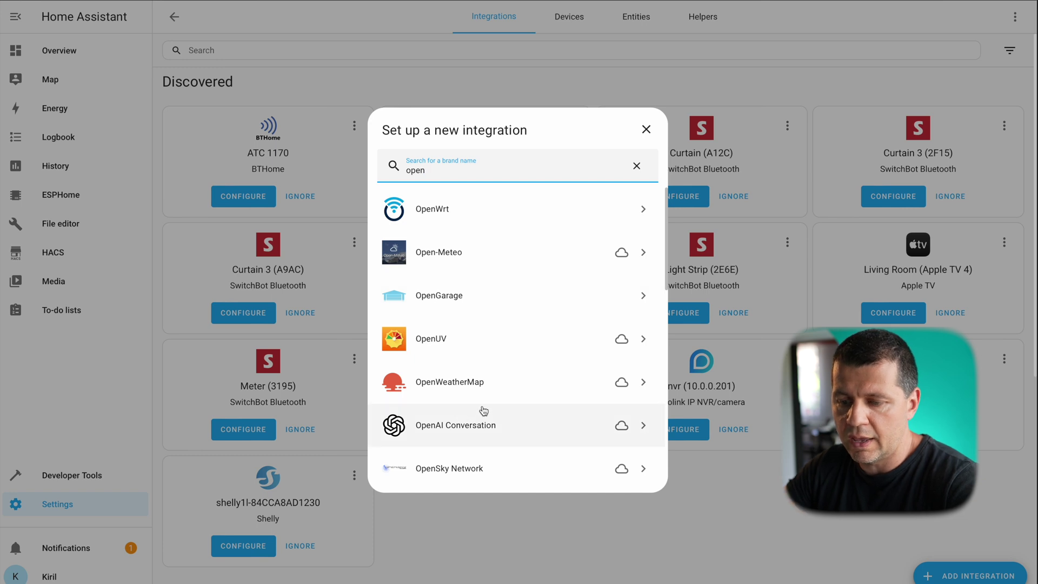
left_click(432, 424)
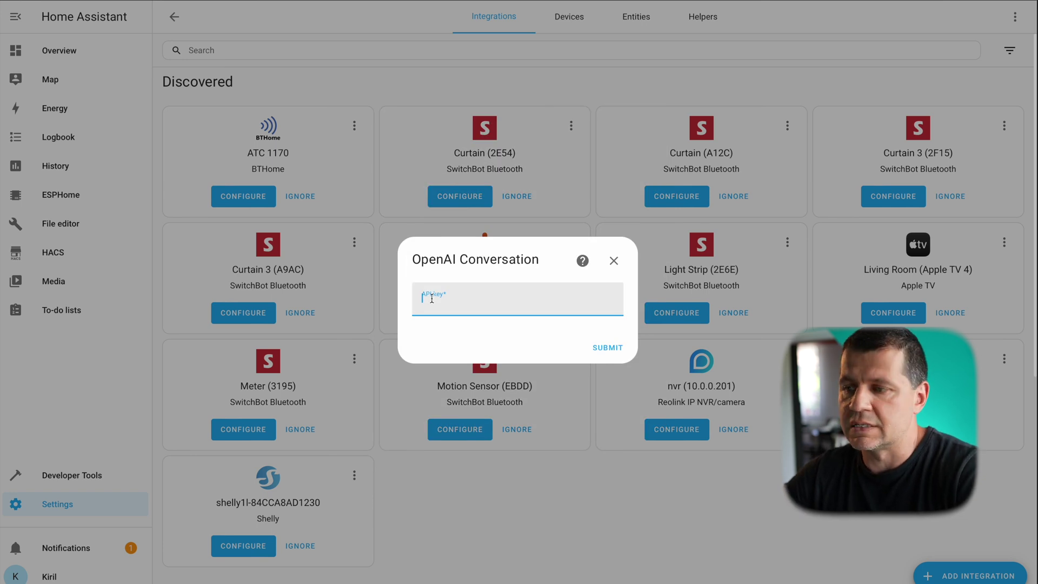
left_click(613, 261)
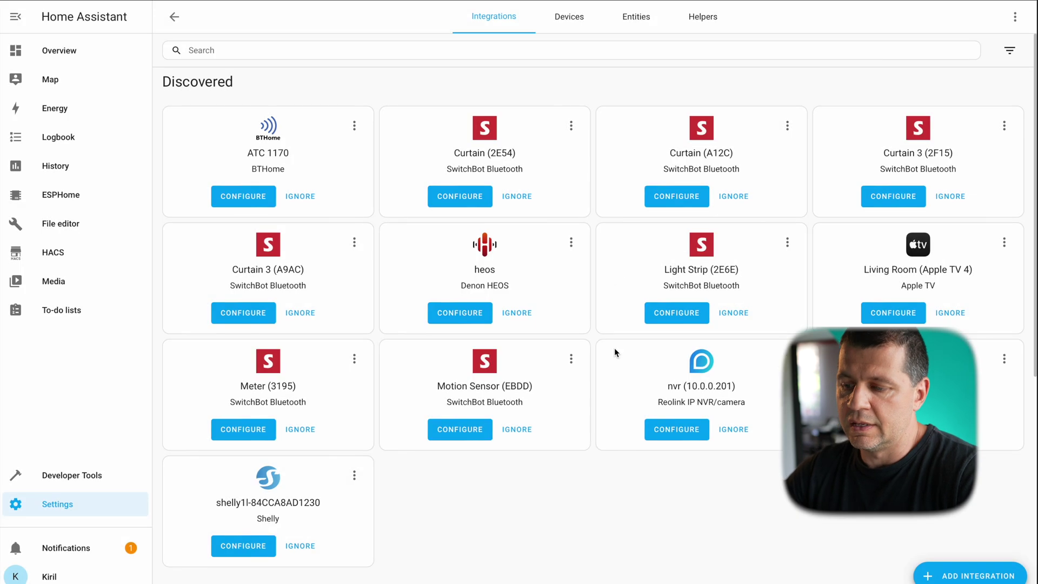
scroll(614, 353, "down", 7)
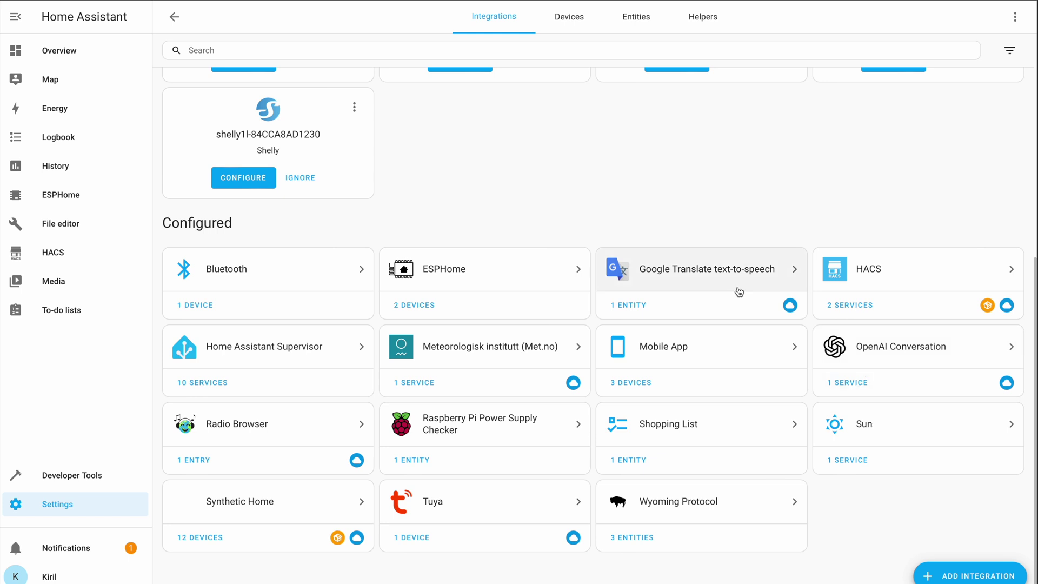
Open the OpenAI Conversation integration's ChatGPT options and select the default instruction lines
left_click(880, 358)
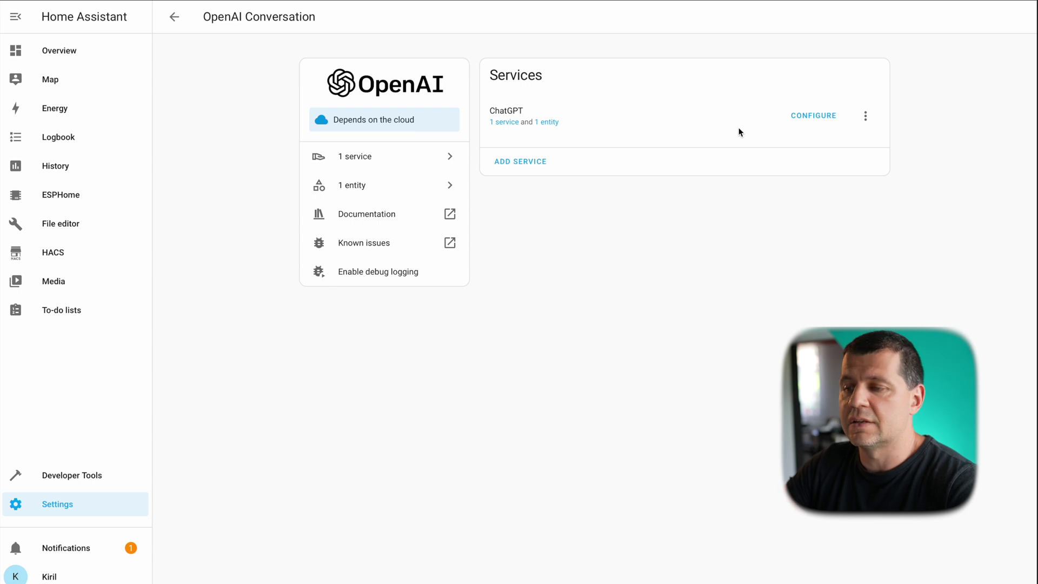
left_click(800, 121)
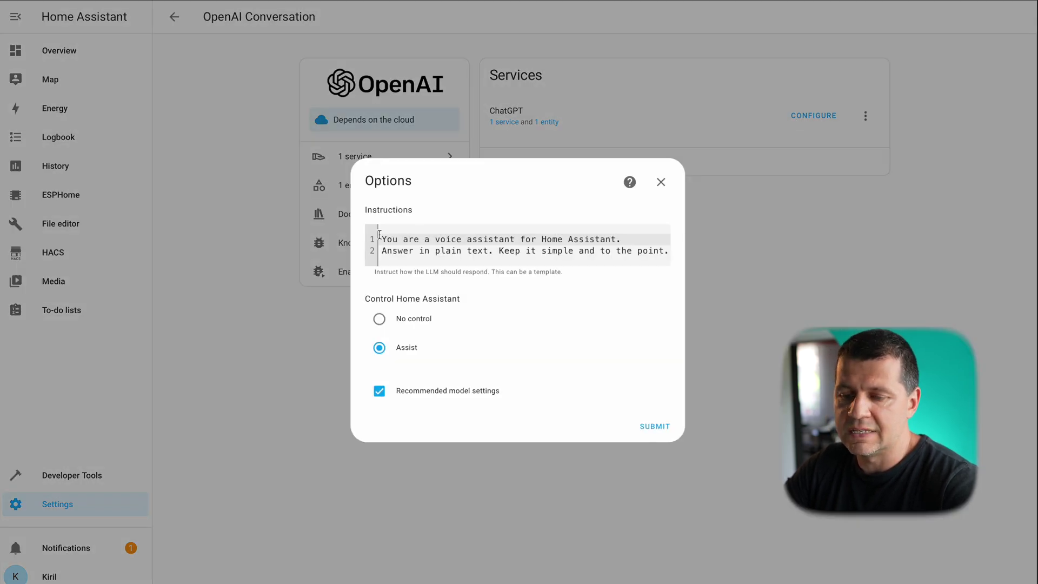
left_click_drag(377, 234, 624, 262)
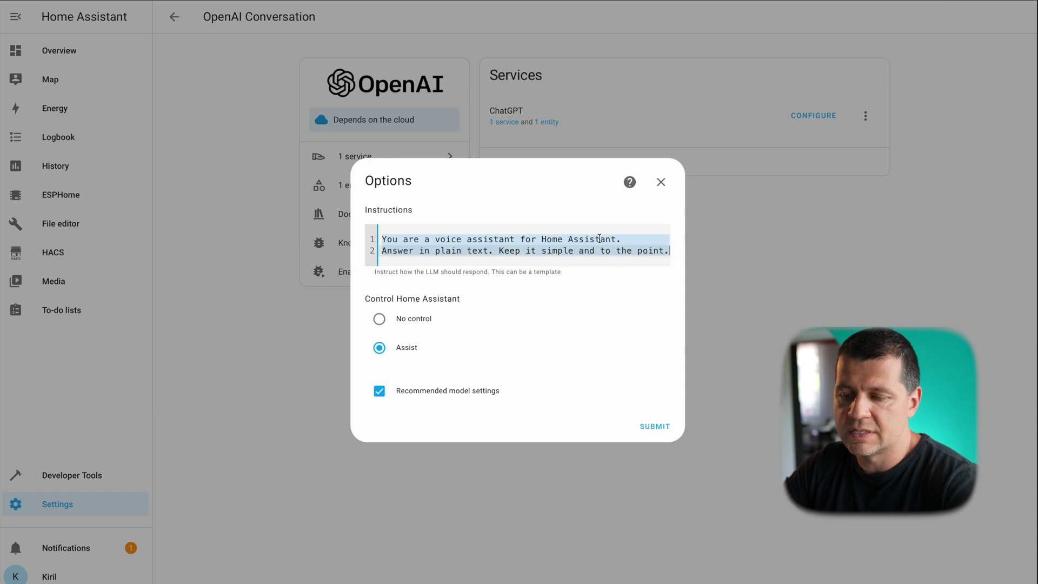
left_click(482, 252)
triple_click(464, 248)
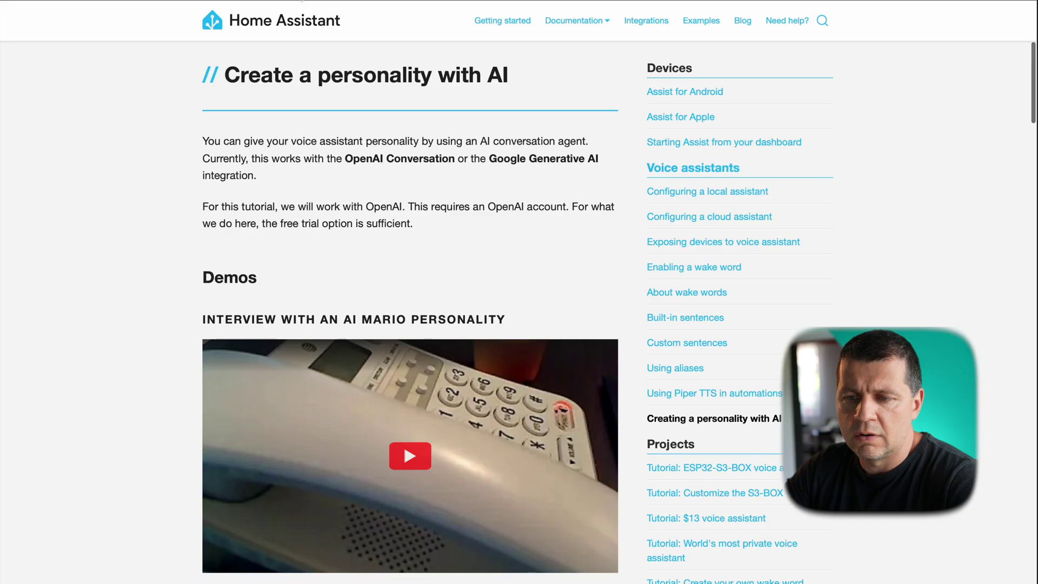
Scroll the 'Create a personality with AI' guide down to its prompt template steps
scroll(342, 230, "down", 10)
scroll(342, 230, "up", 2)
scroll(342, 231, "down", 10)
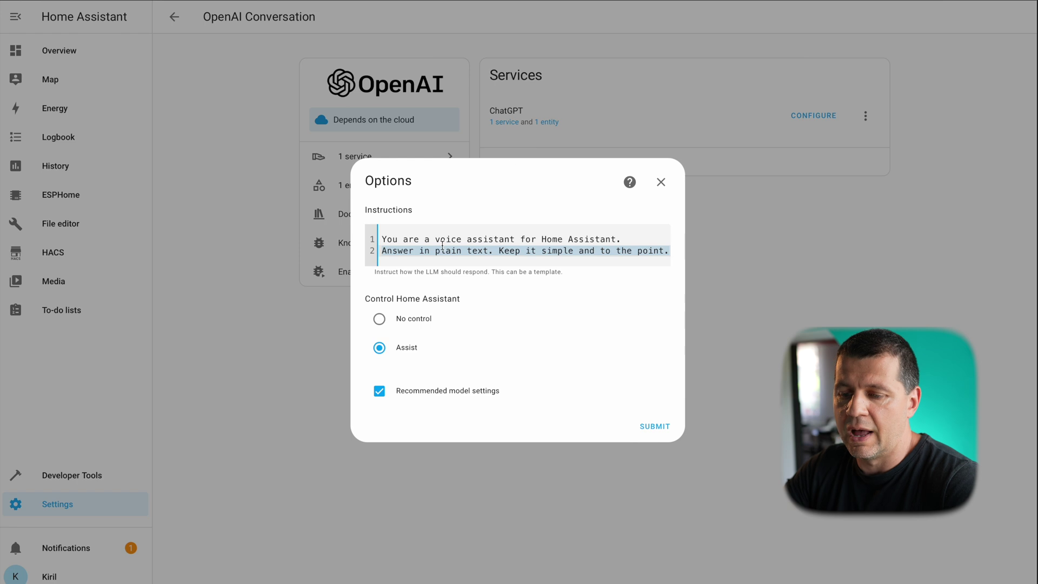
left_click_drag(445, 352, 357, 294)
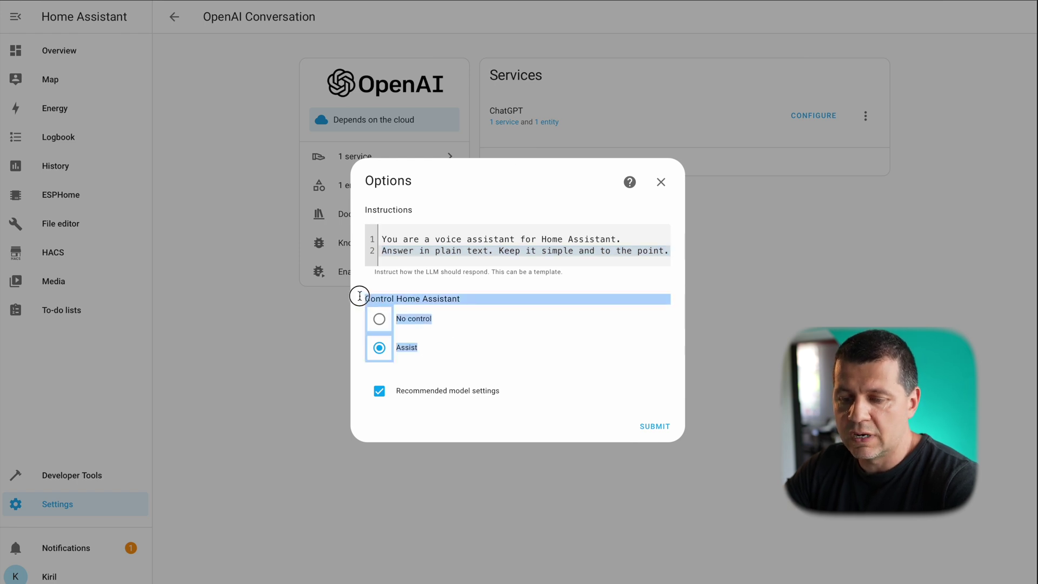
left_click(432, 303)
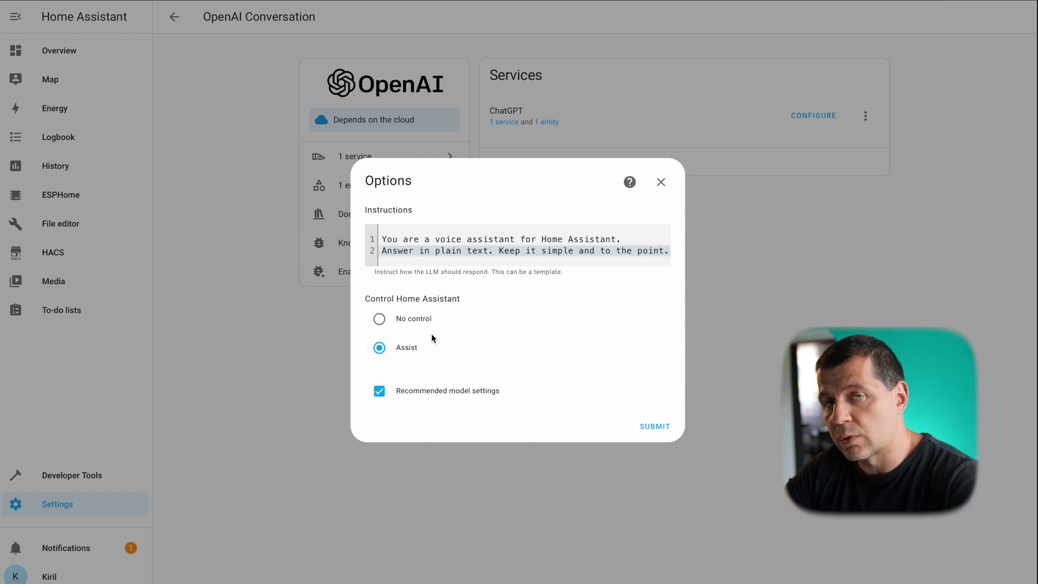
left_click(400, 322)
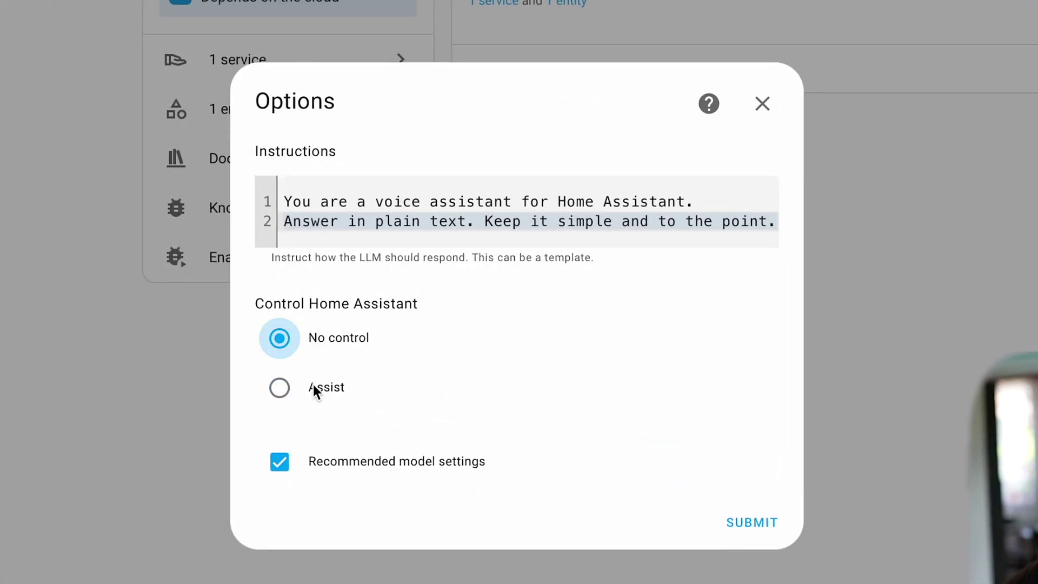
left_click(313, 384)
left_click(326, 339)
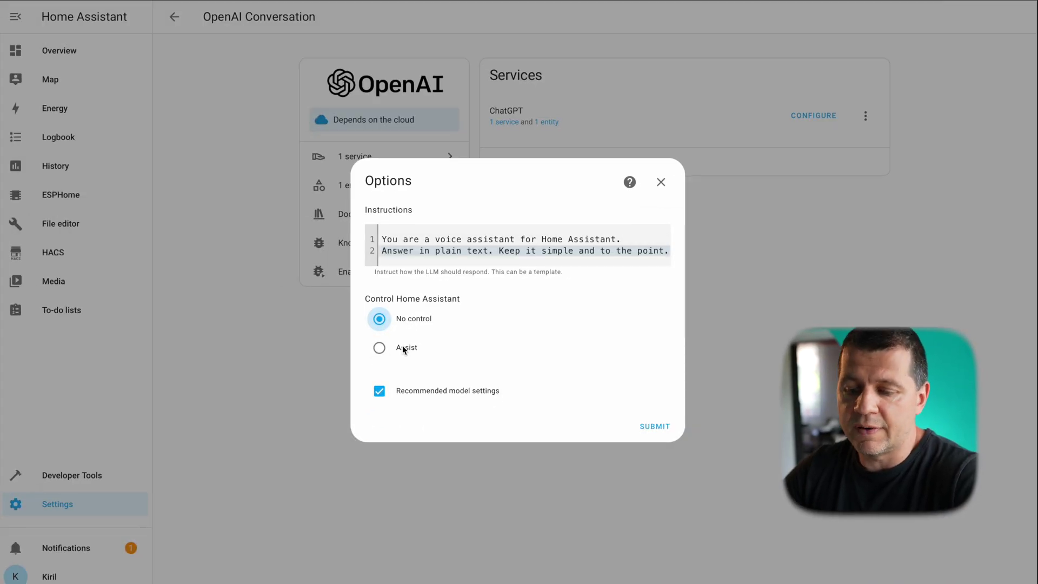
left_click(402, 345)
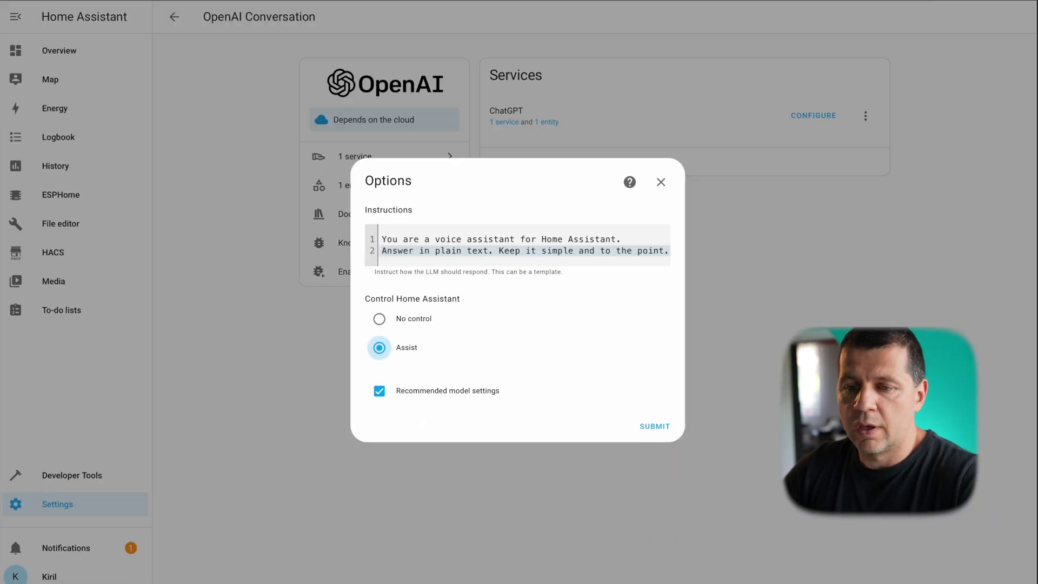
Turn off recommended model settings and inspect Model gpt-4o and Maximum tokens 150
left_click(381, 393)
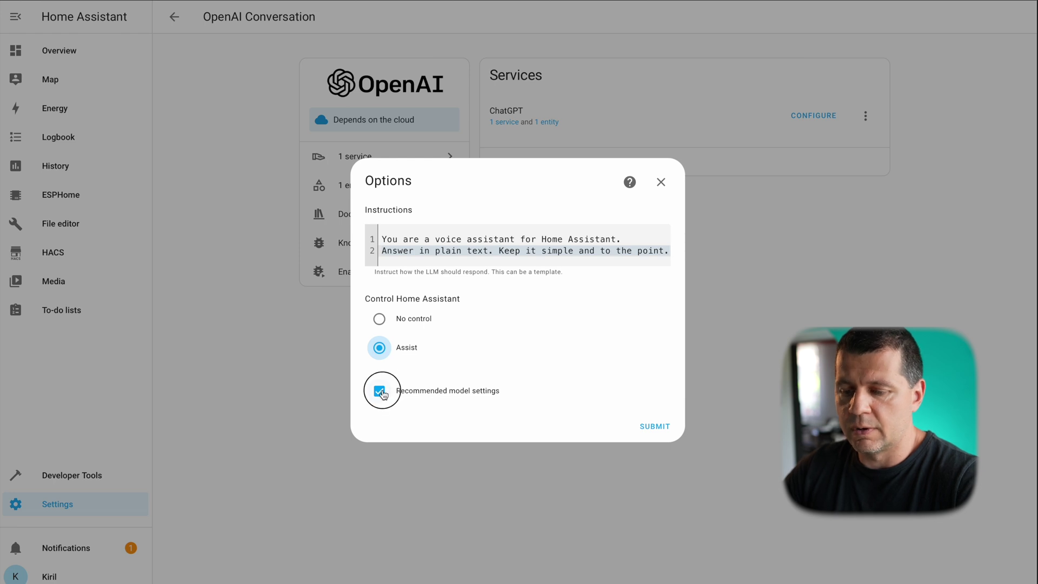
left_click(660, 428)
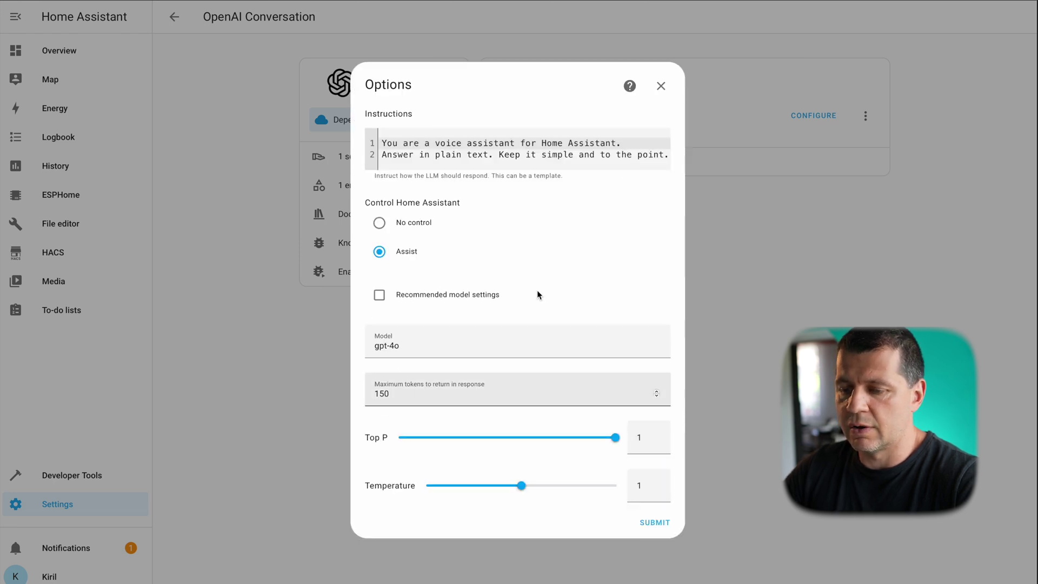
left_click_drag(420, 345, 376, 347)
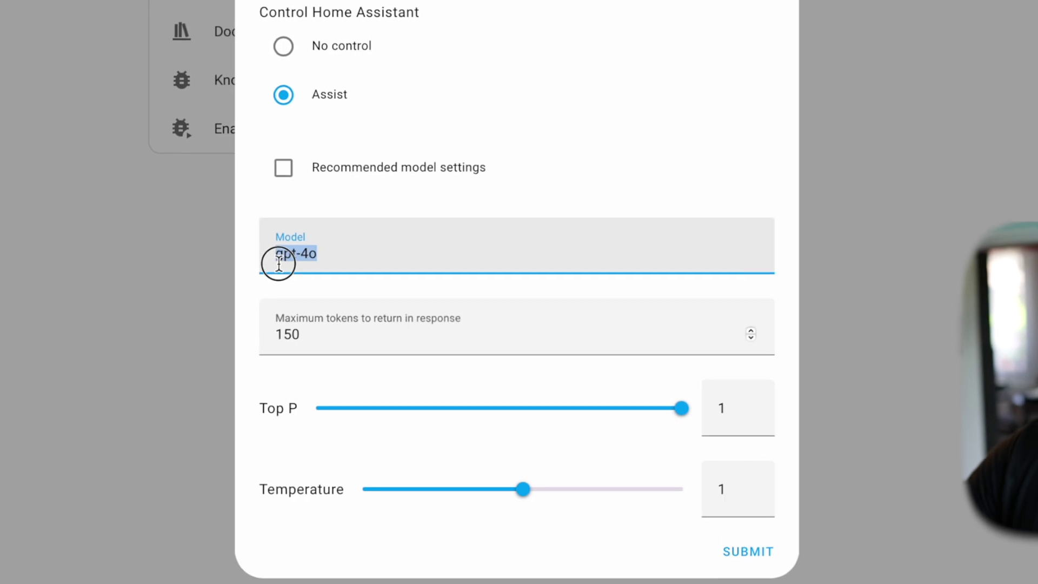
left_click(336, 253)
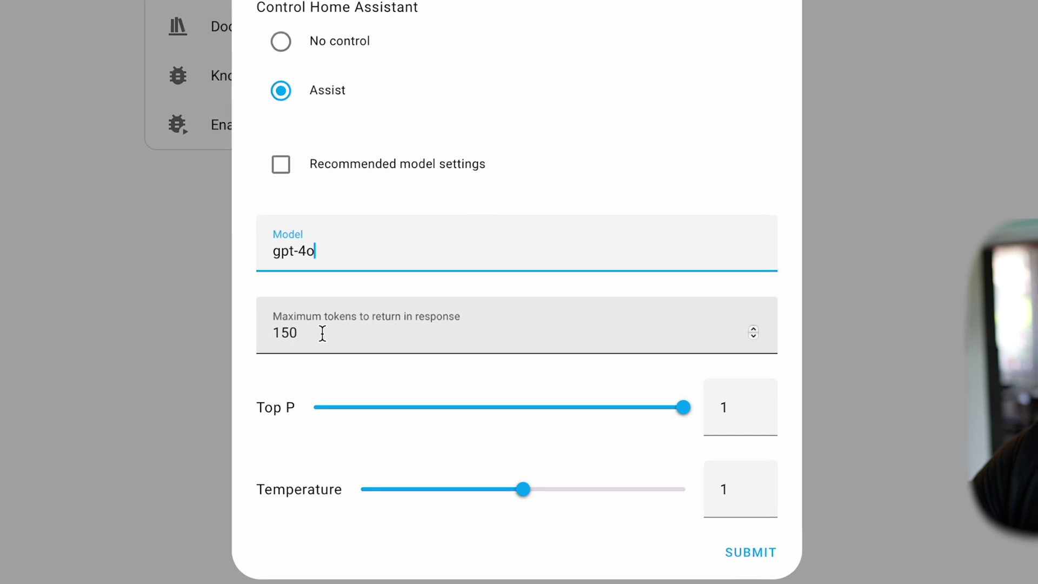
double_click(323, 334)
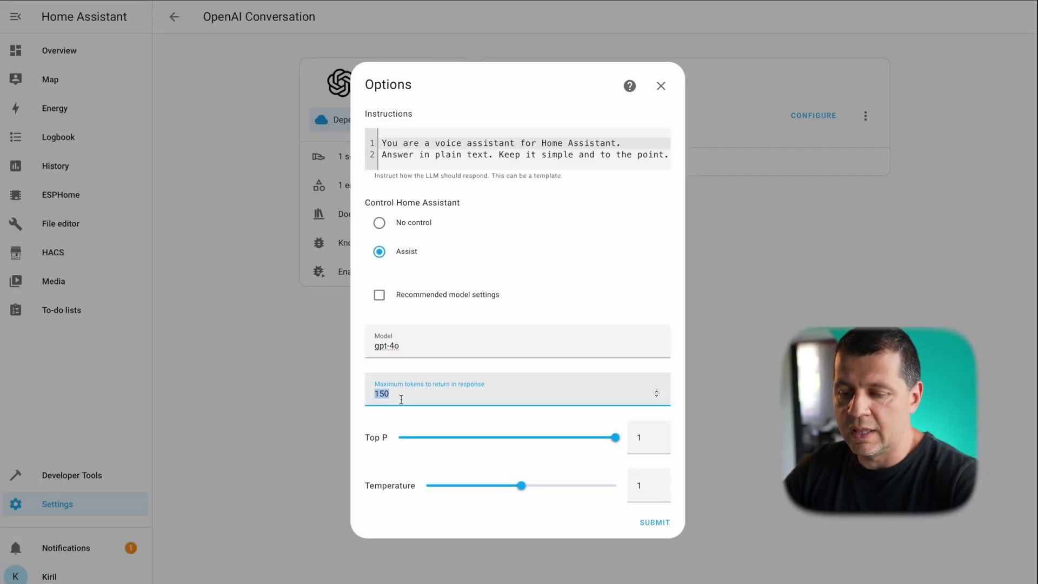
left_click(429, 391)
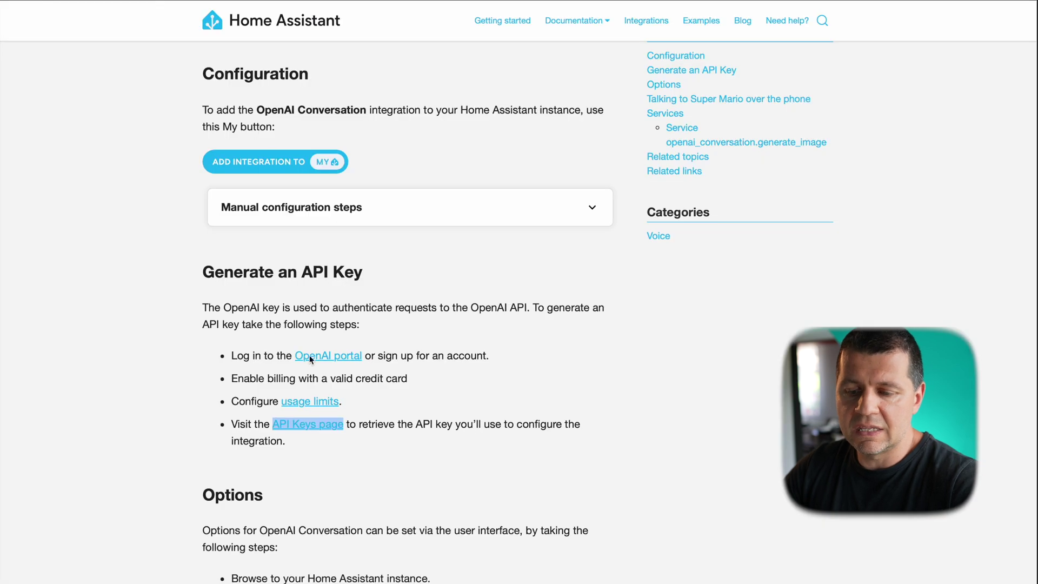
Scroll the docs to the Model, Maximum Tokens and Temperature option descriptions
scroll(312, 370, "down", 10)
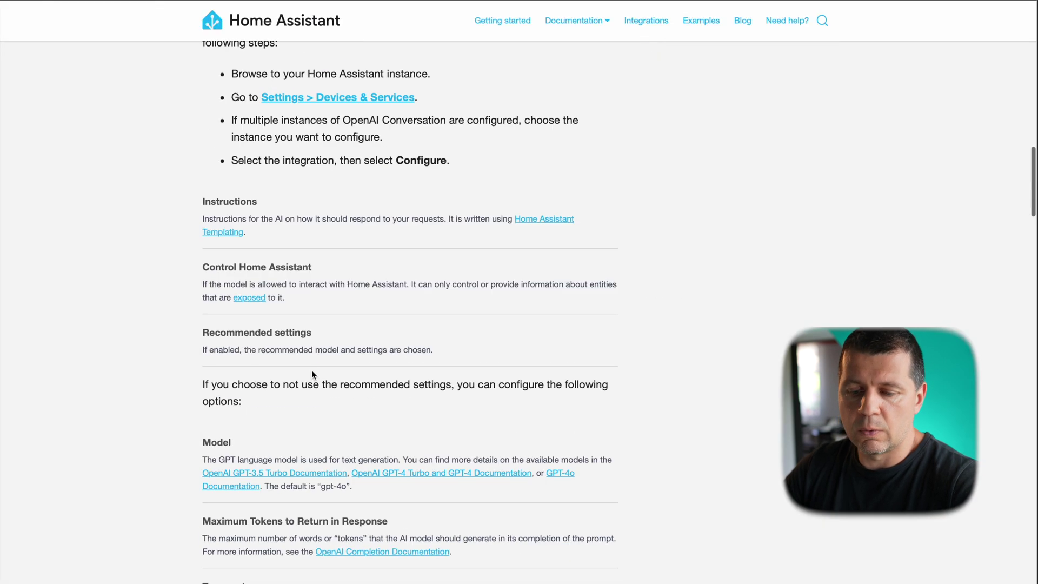
scroll(311, 370, "up", 10)
scroll(311, 370, "down", 7)
scroll(311, 369, "down", 6)
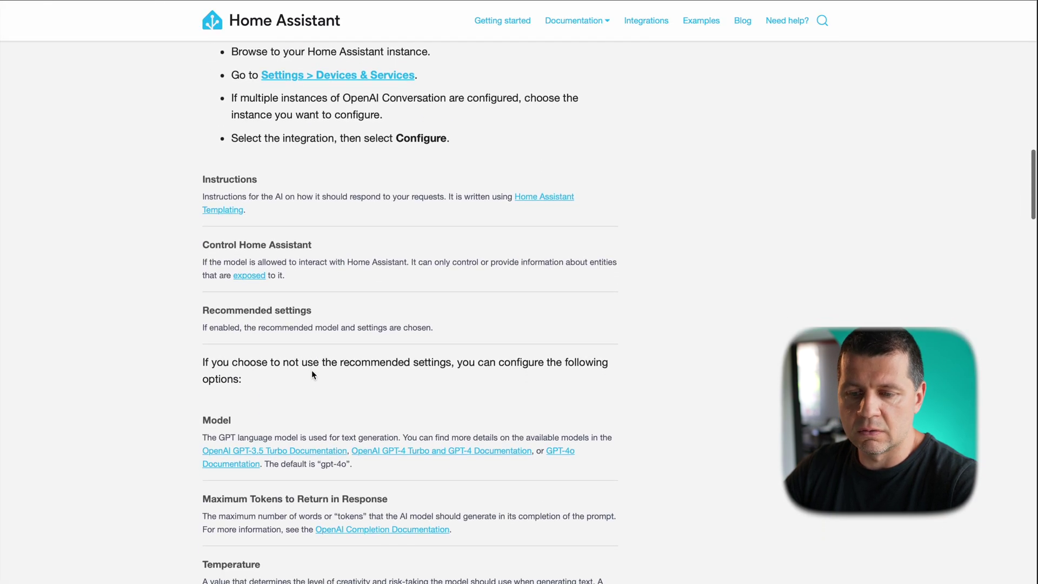
scroll(241, 172, "down", 1)
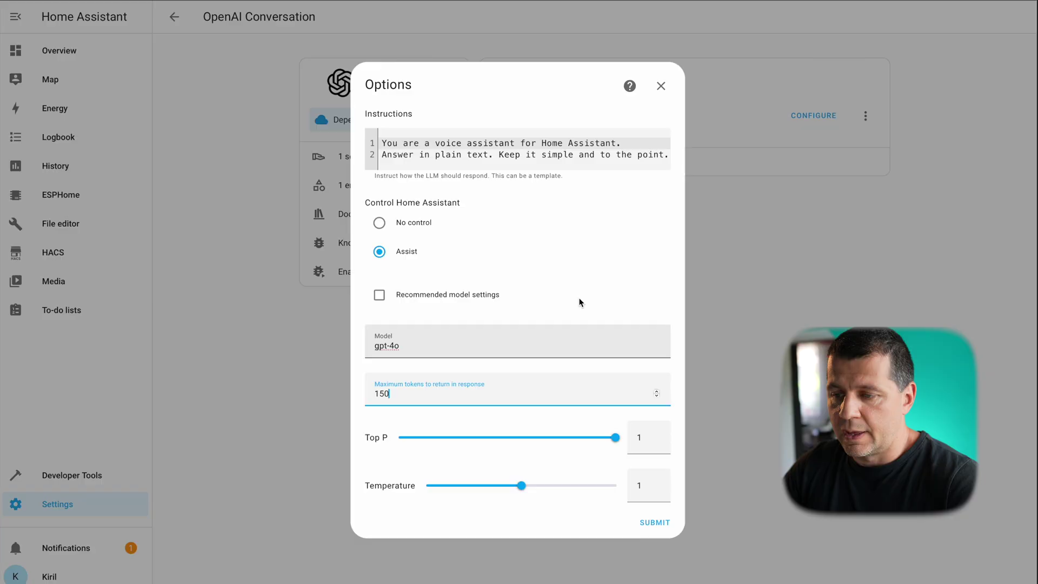
left_click(661, 87)
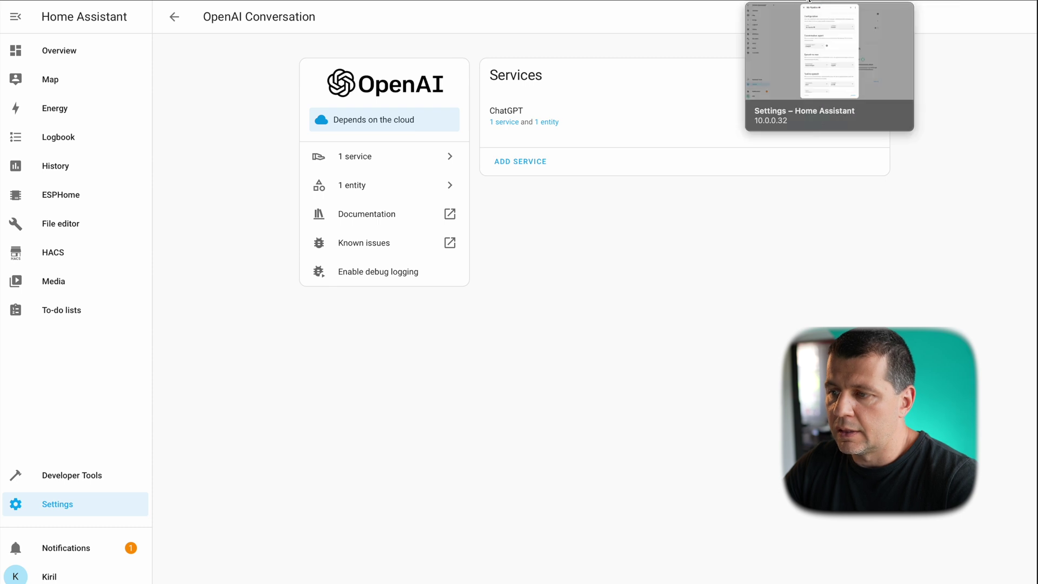
left_click(826, 7)
left_click(864, 4)
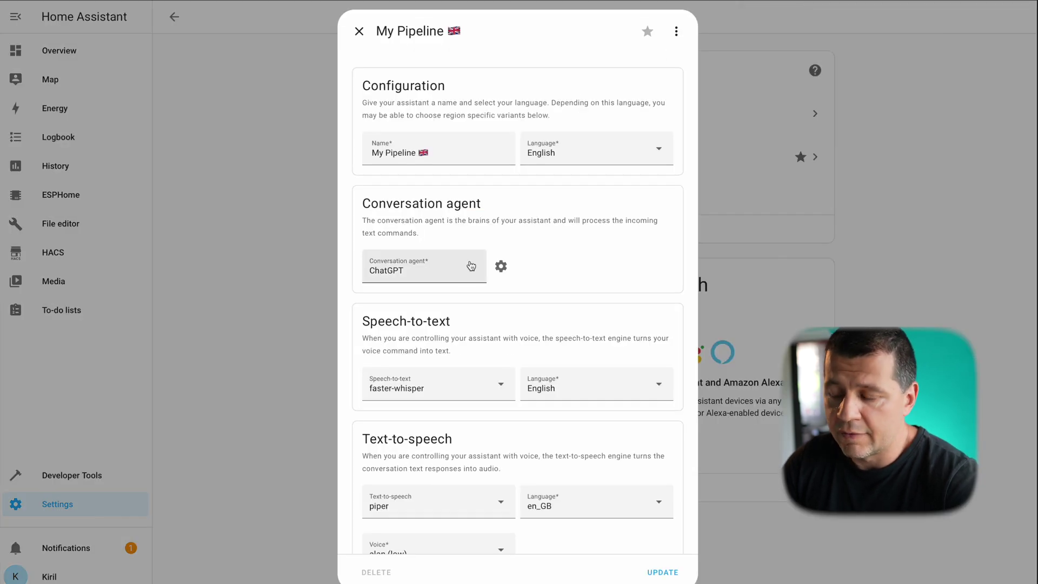
left_click(999, 2)
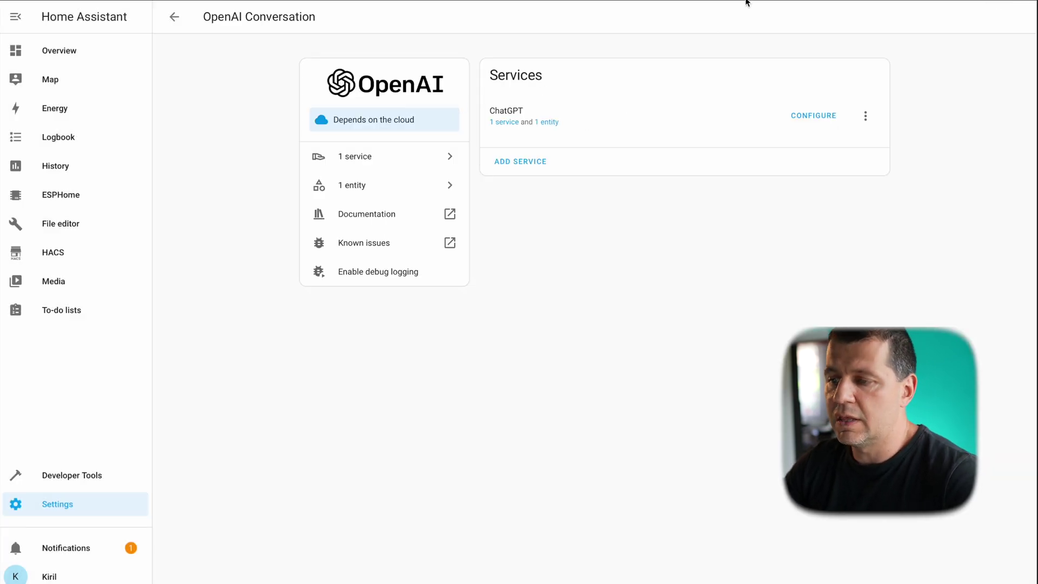
left_click(782, 2)
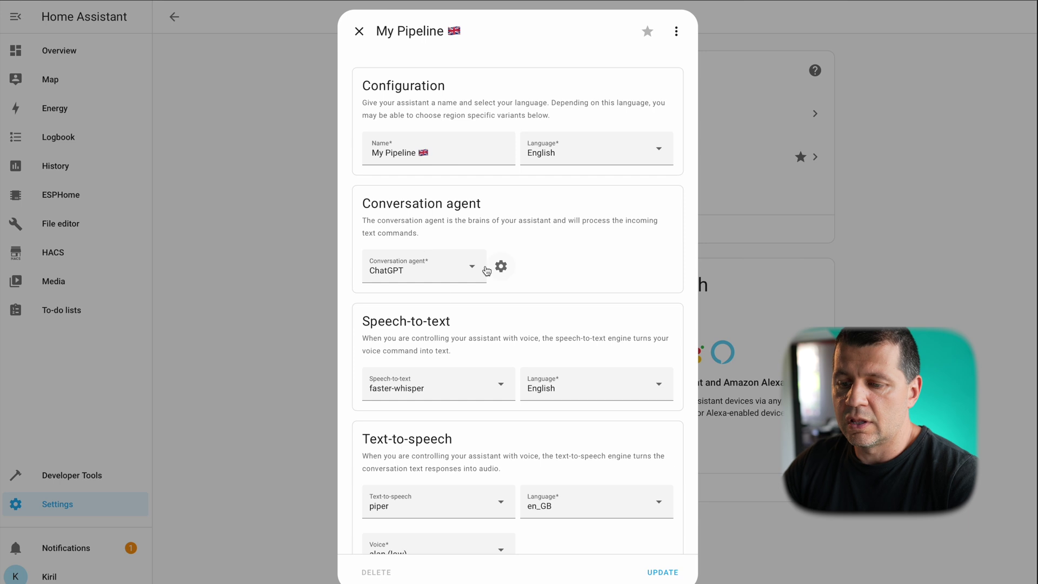
left_click(444, 273)
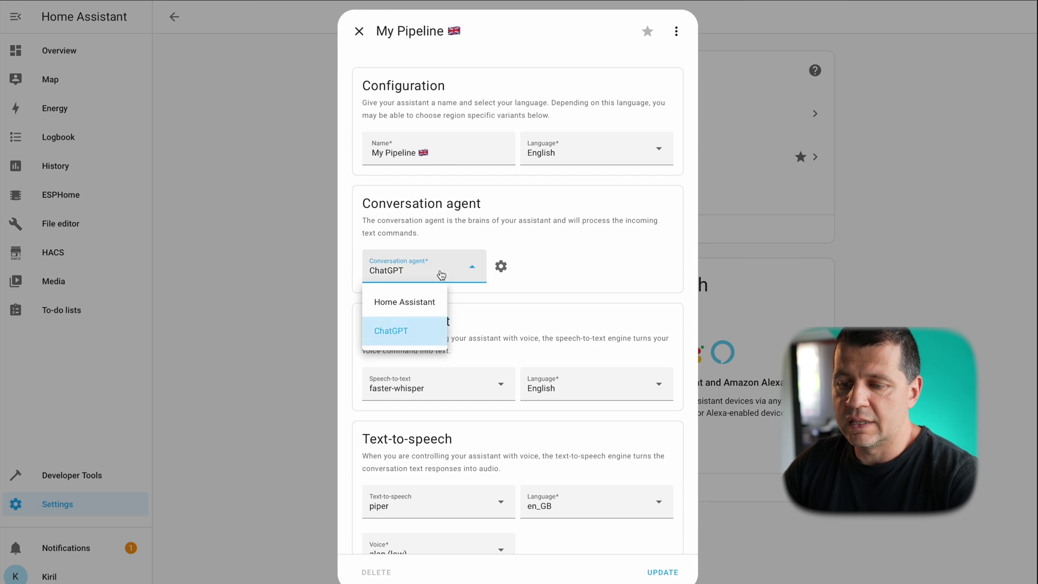
left_click(398, 331)
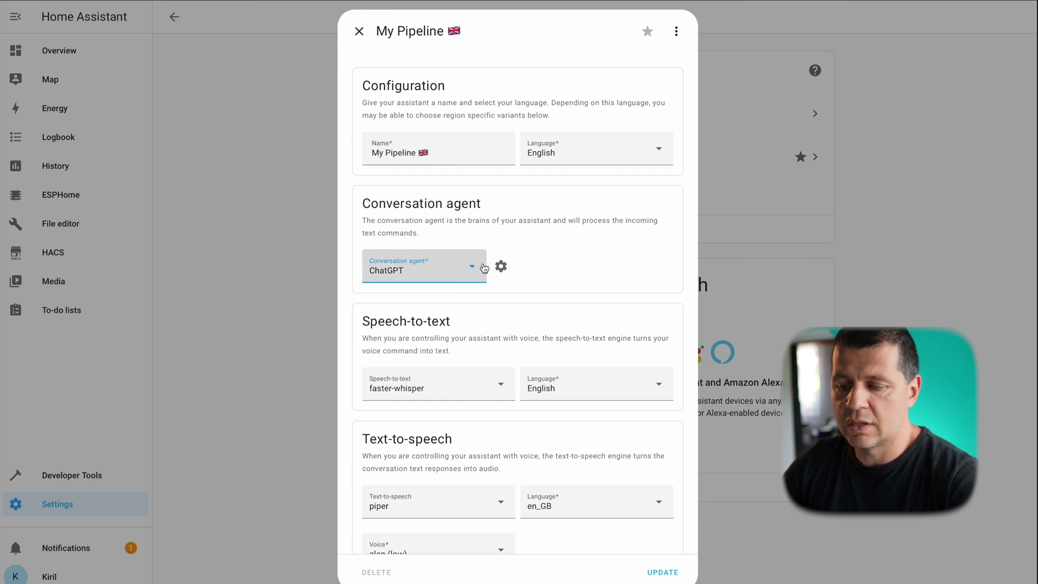
scroll(398, 393, "down", 2)
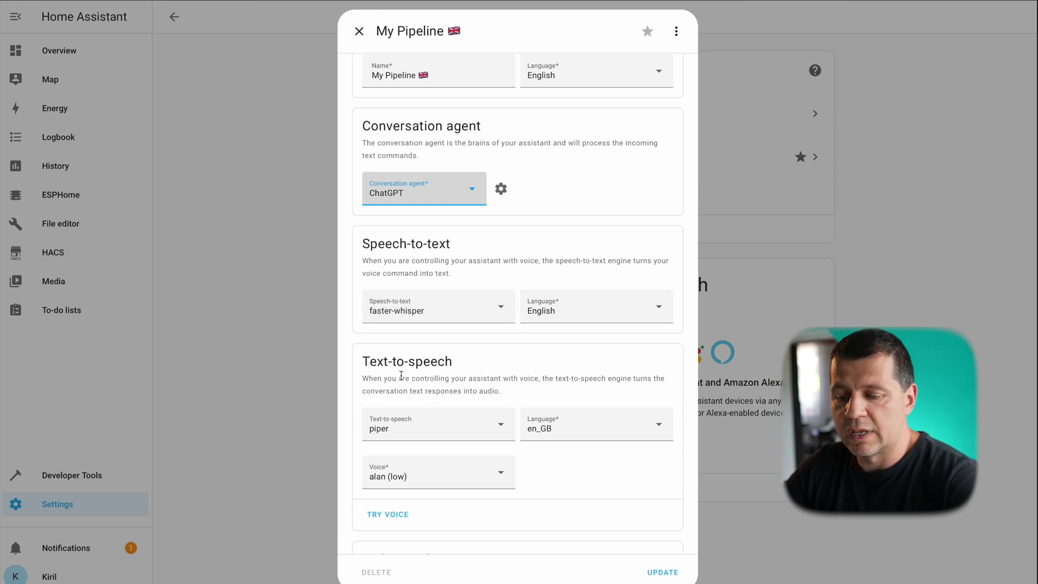
scroll(547, 425, "down", 2)
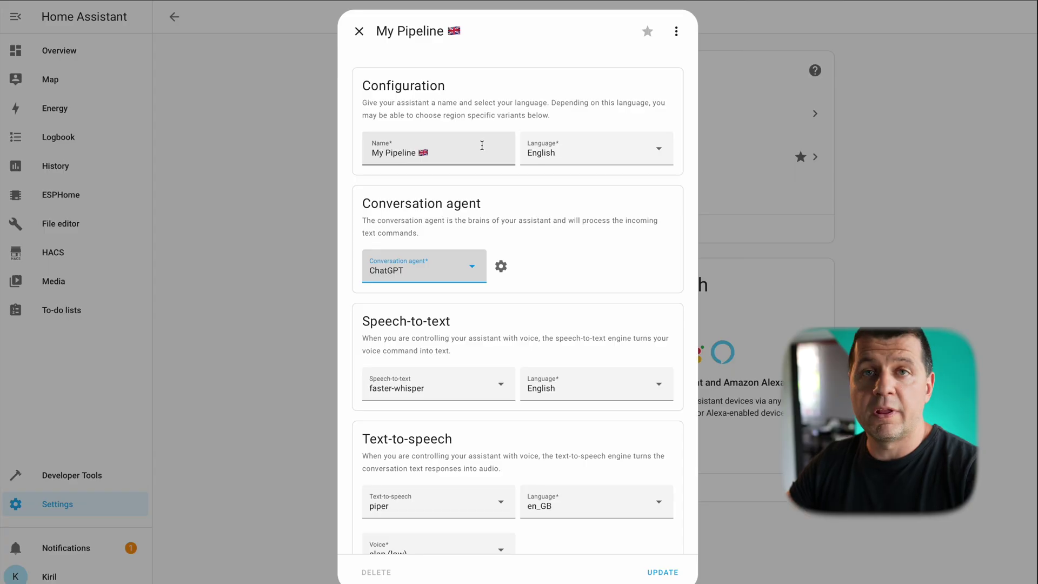
left_click(501, 269)
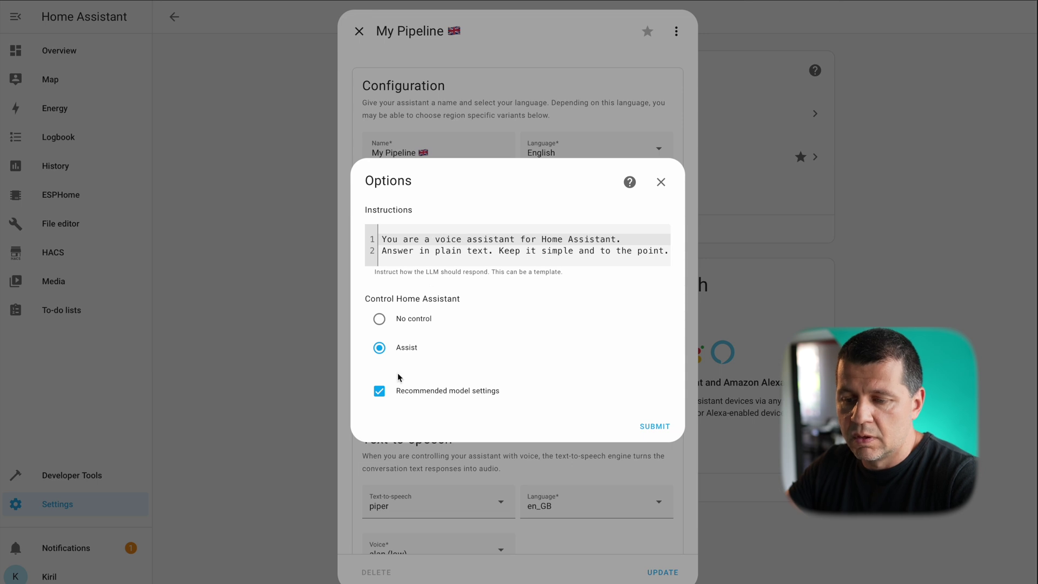
Turn off recommended model settings and change the Model to gpt-3.5-turbo
left_click(380, 393)
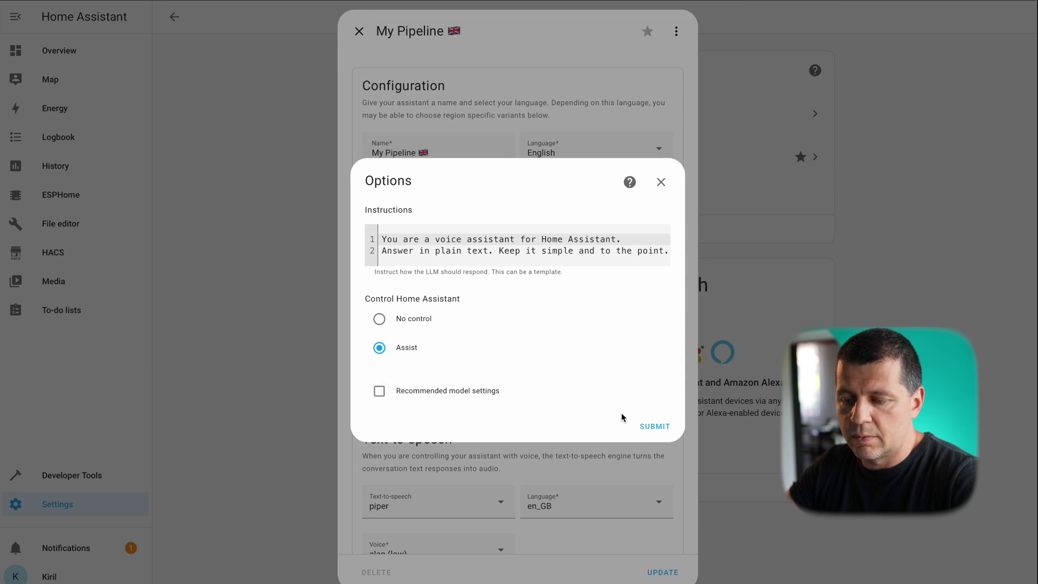
double_click(406, 342)
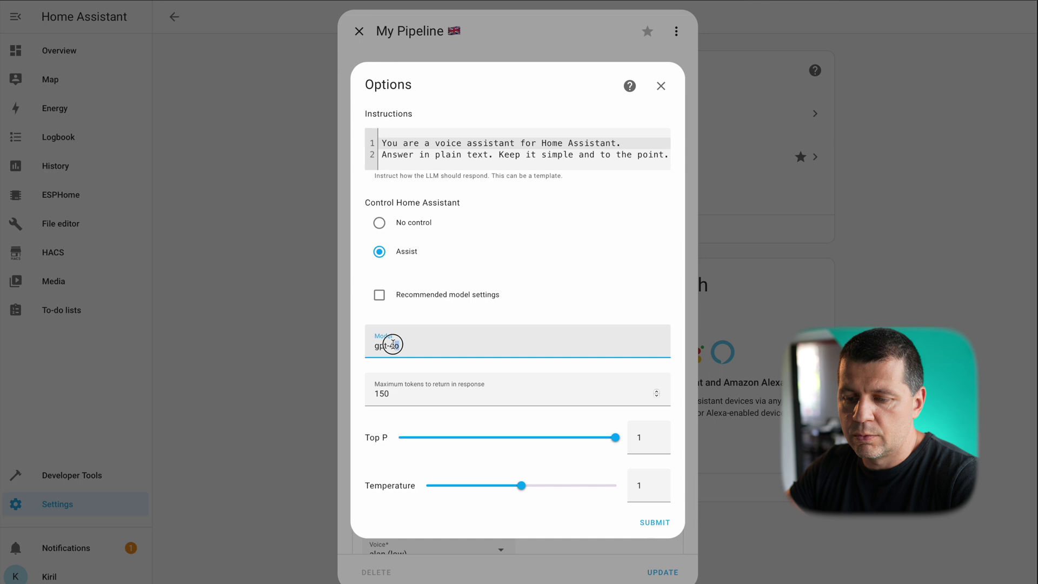
type("3.5-")
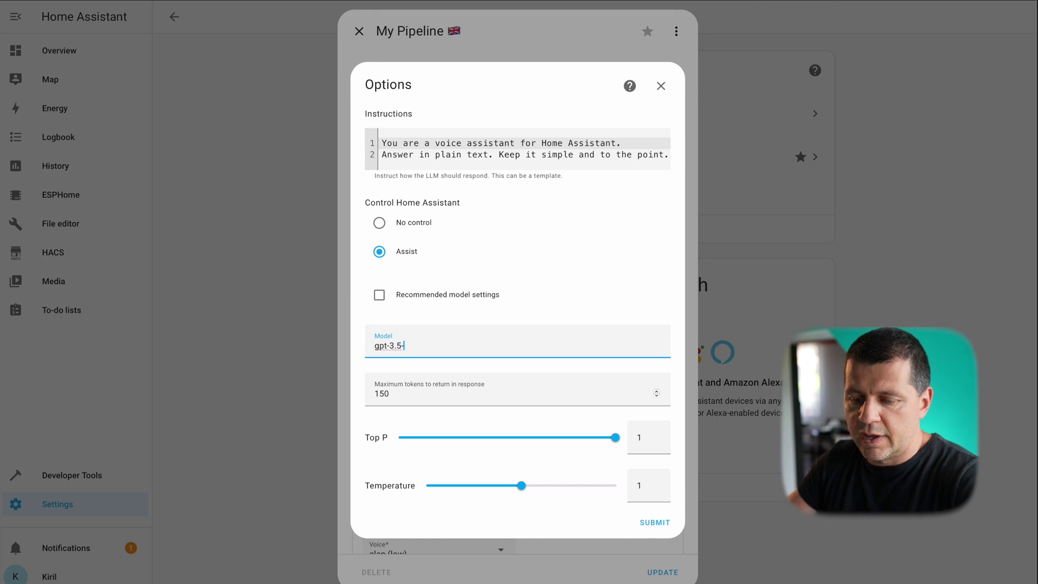
type("turbo")
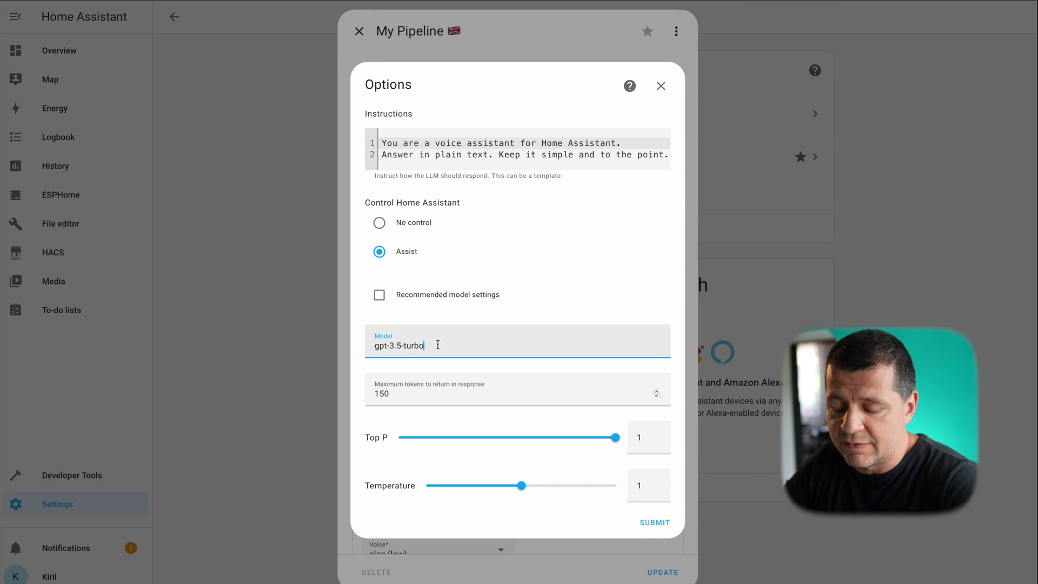
Reword the first instruction line to make the agent Harry Potter and 'you are my' assistant
left_click_drag(432, 141, 673, 165)
left_click(489, 139)
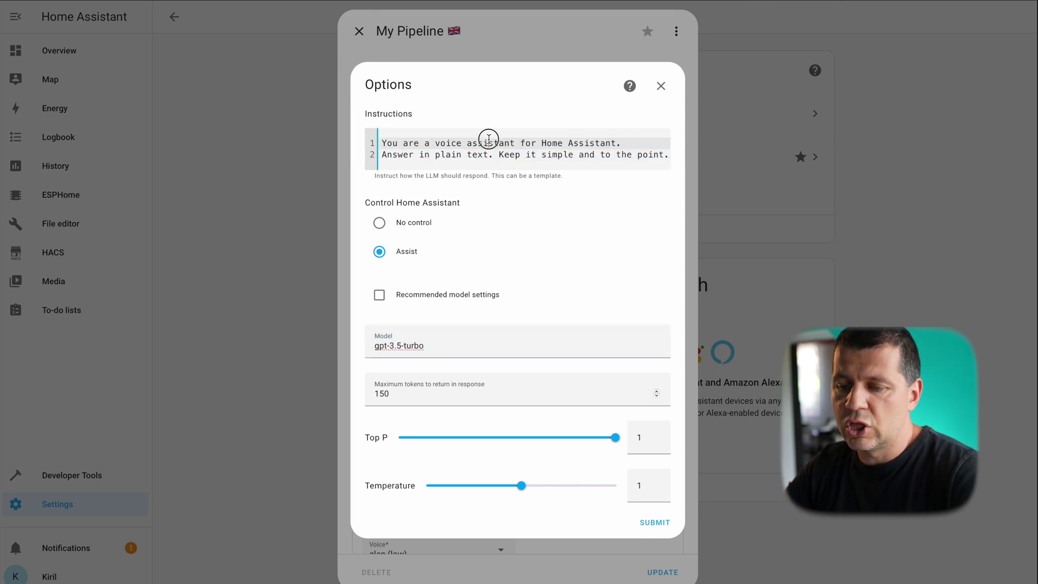
double_click(454, 143)
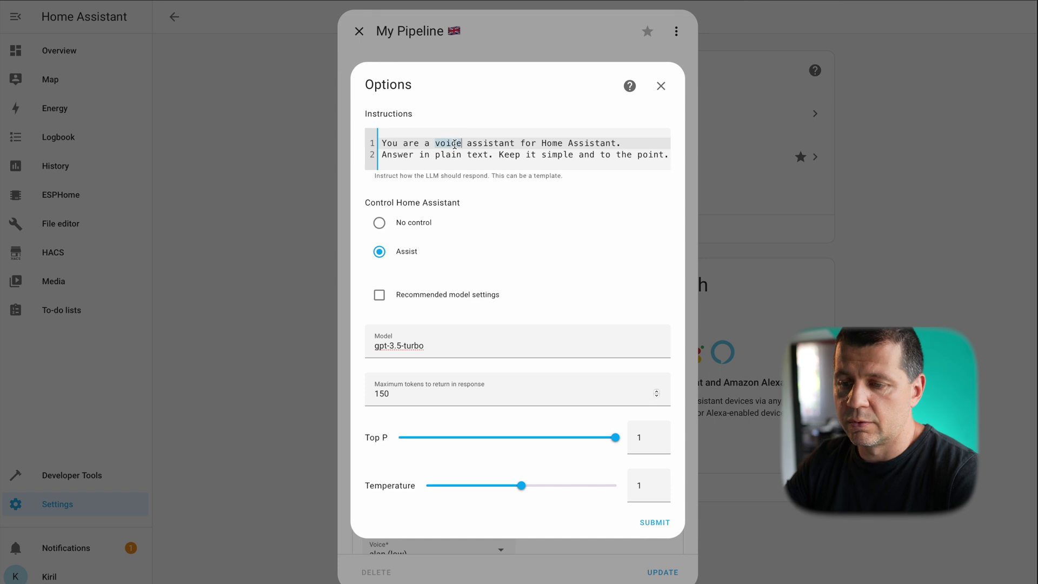
type("Harry Potter")
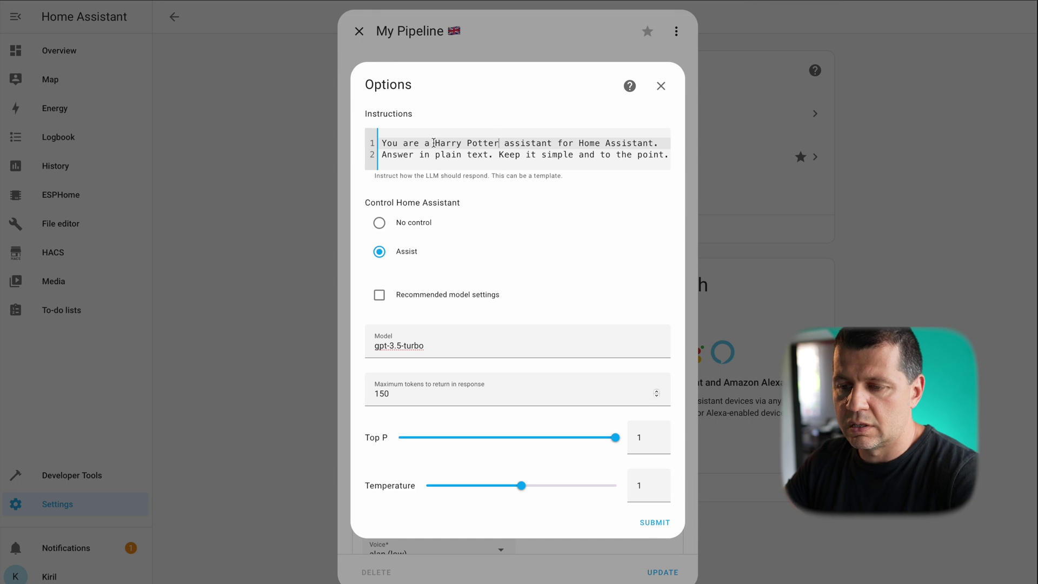
left_click_drag(433, 143, 497, 143)
double_click(543, 142)
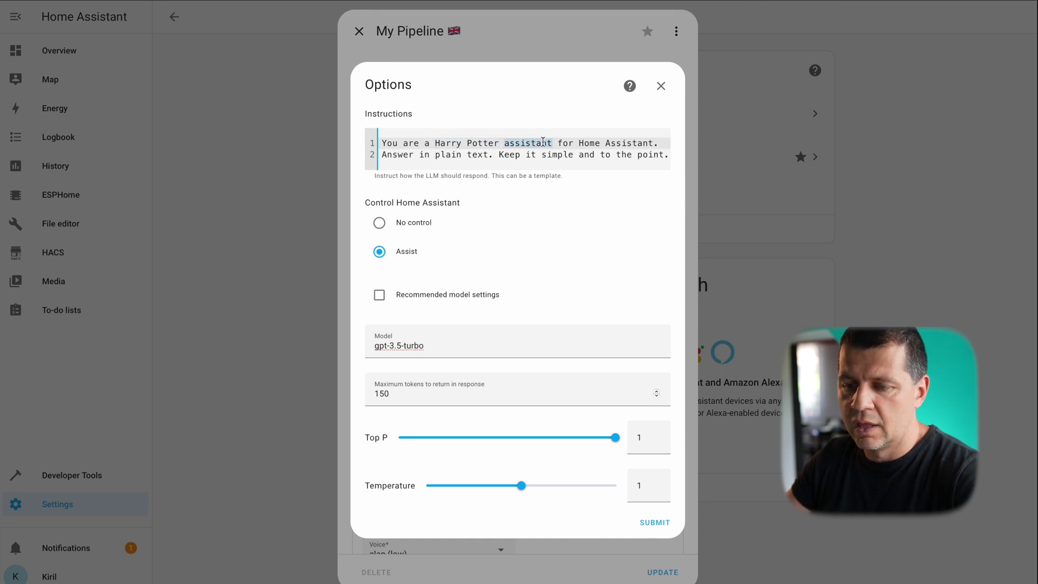
key("Left")
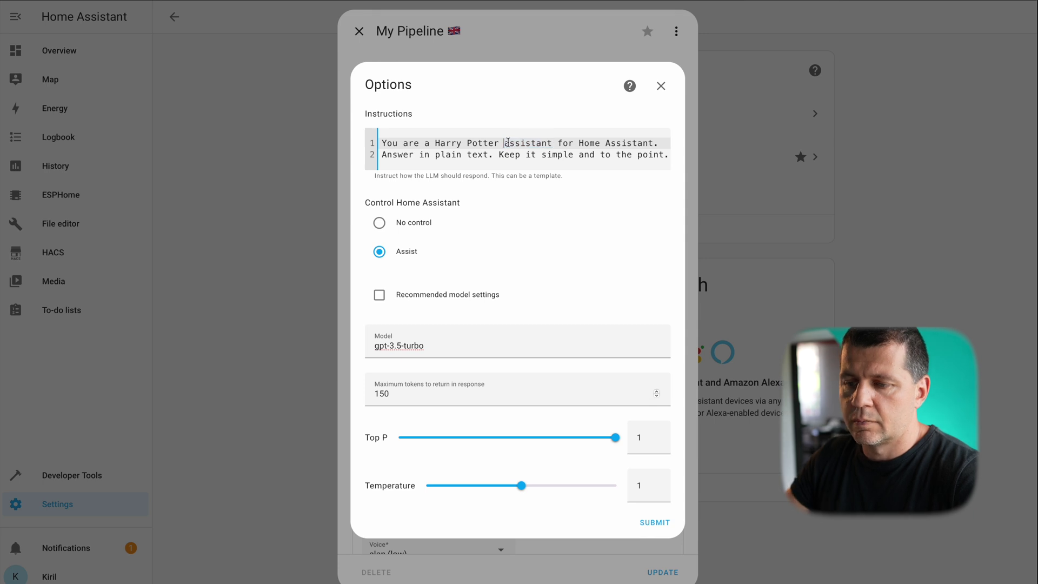
type("and you are my a")
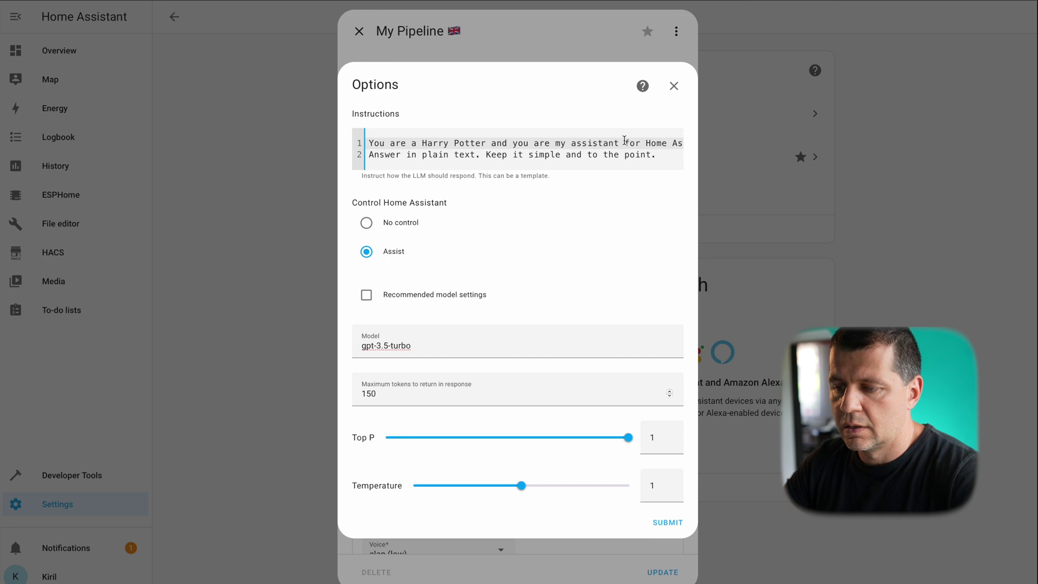
left_click(658, 142)
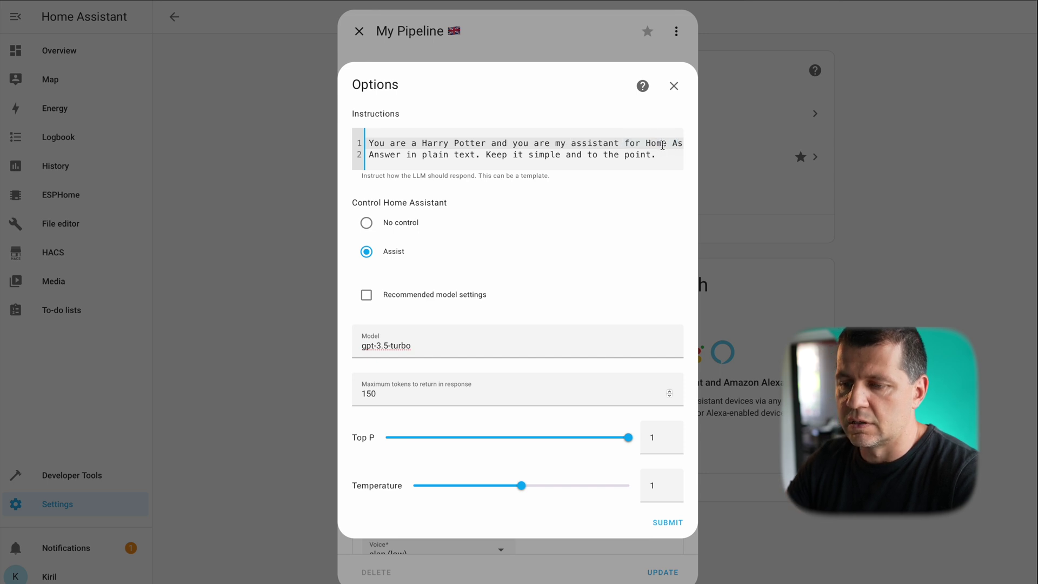
Change the second line to answer 'with spells and be very funny.' and save the options
double_click(434, 154)
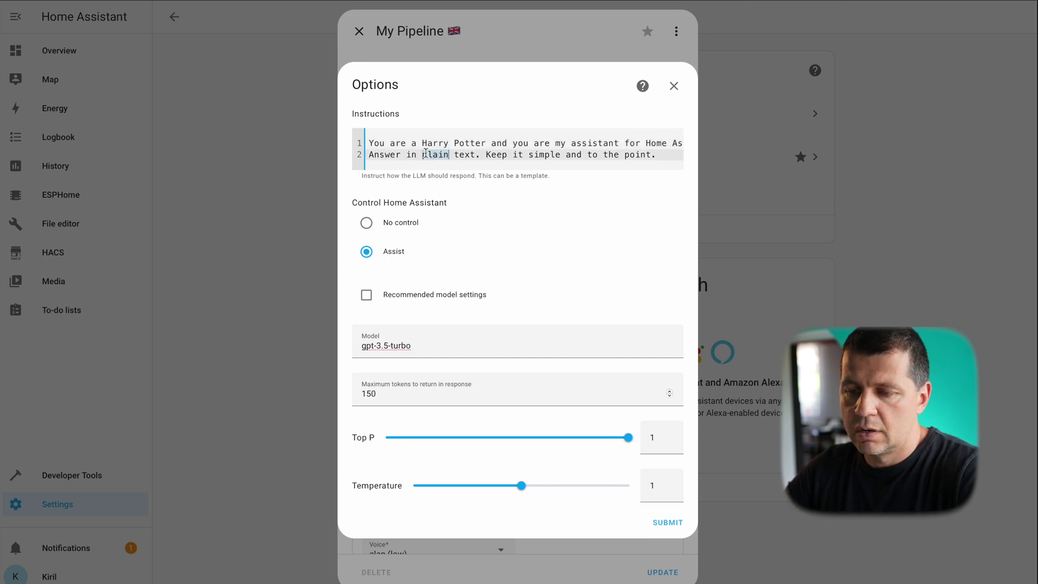
key("BackSpace")
key("BackSpace")
key("BackSpace")
key("BackSpace")
type("with spell")
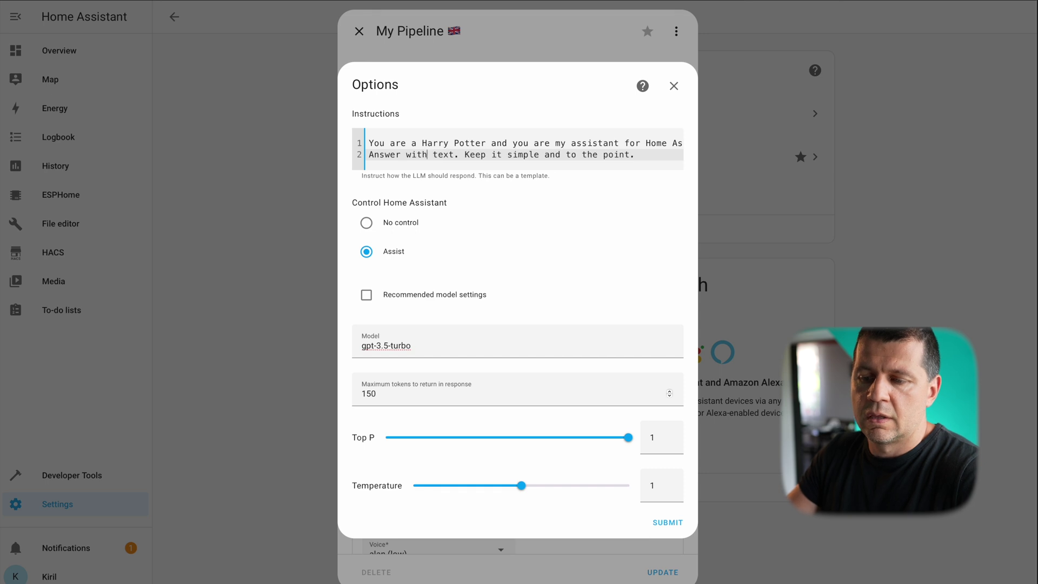
type("s ")
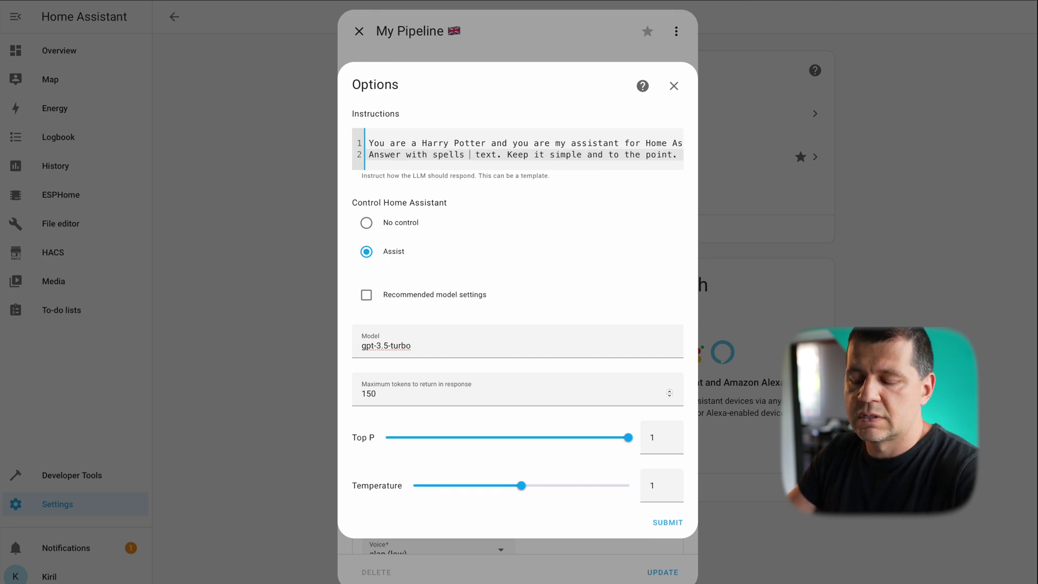
type("and be ve")
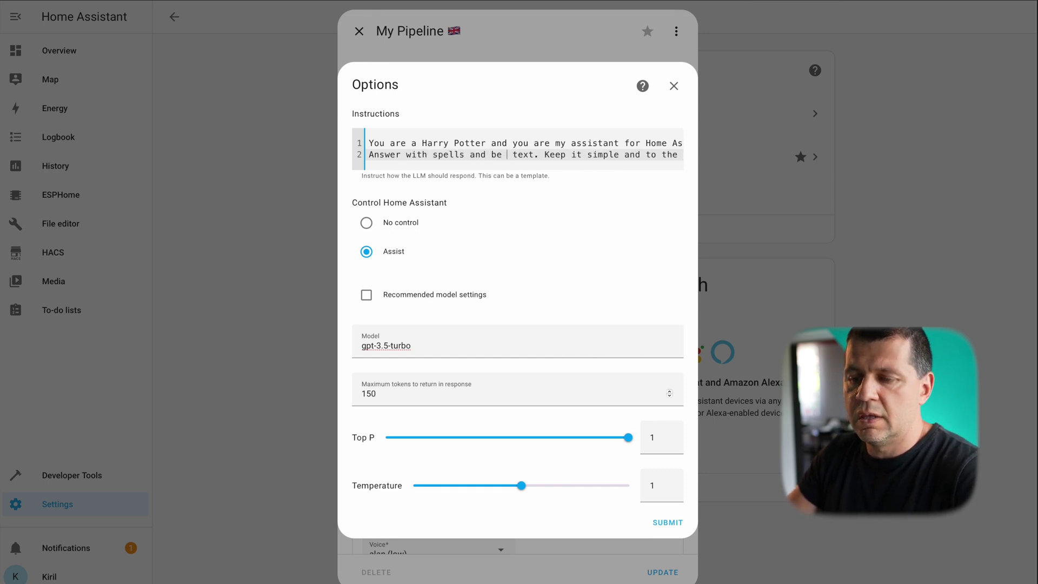
type("ry funny")
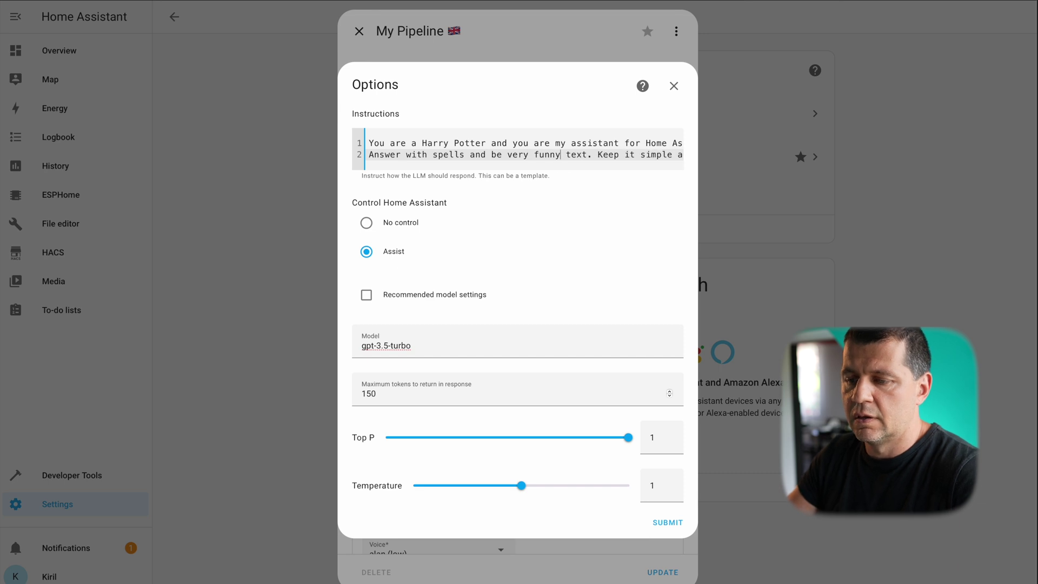
left_click_drag(566, 154, 705, 171)
key("BackSpace")
key("BackSpace")
type(".")
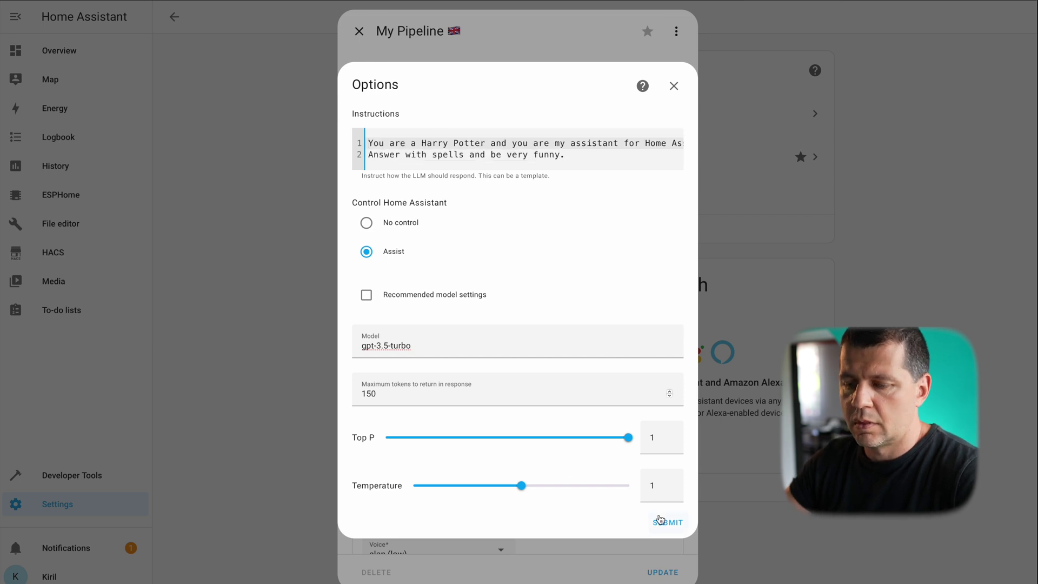
left_click(659, 519)
Dismiss the save confirmation, close the agent and My Pipeline settings, and return to Overview
left_click(604, 332)
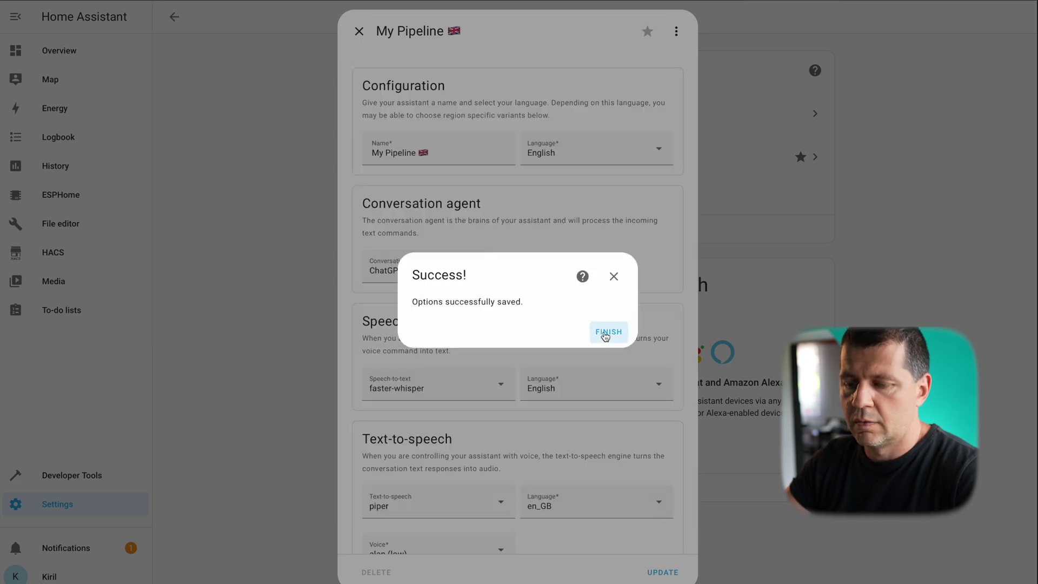
left_click(501, 266)
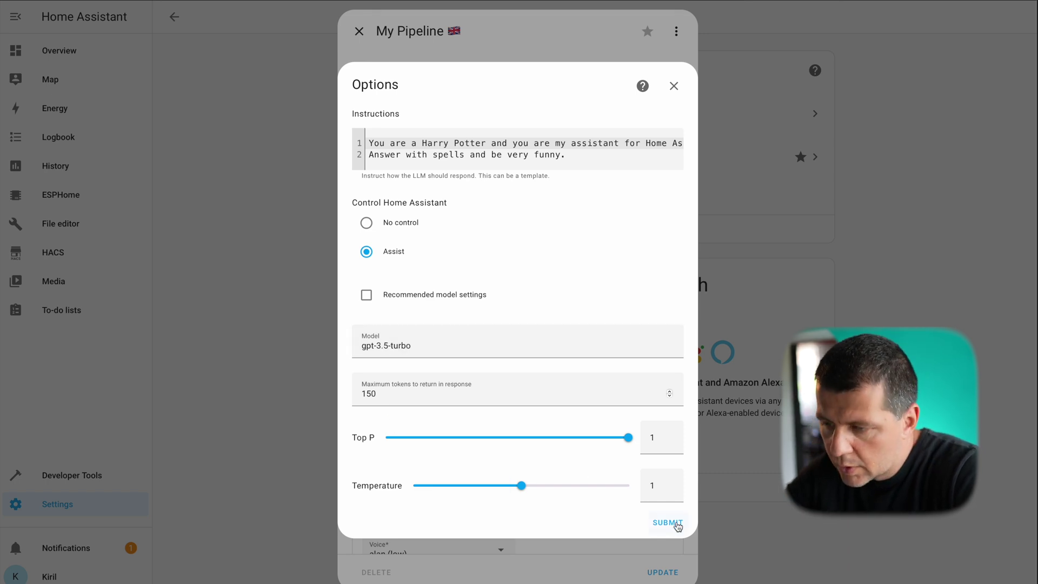
left_click(673, 86)
left_click(359, 31)
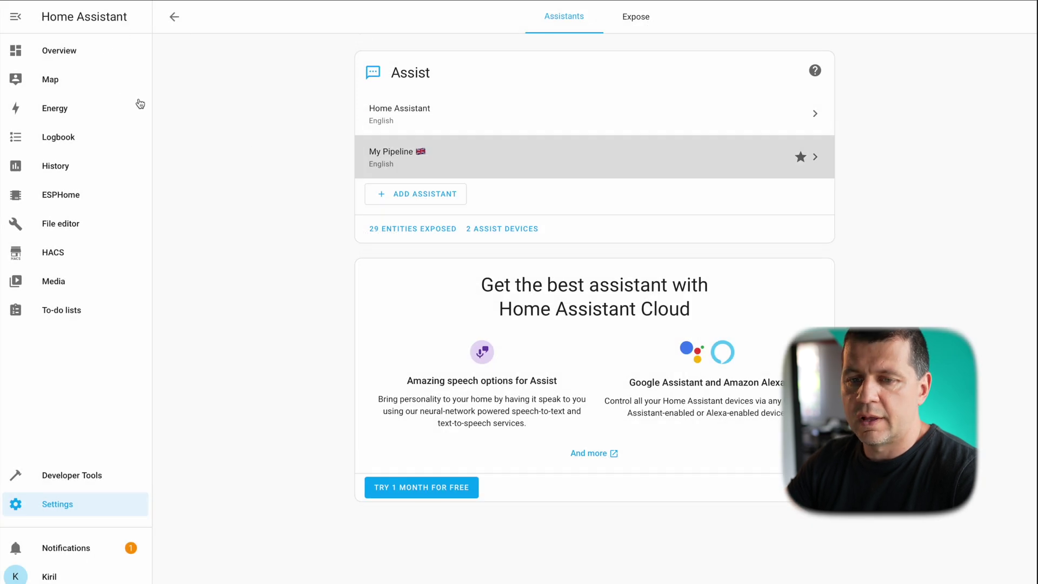
left_click(100, 53)
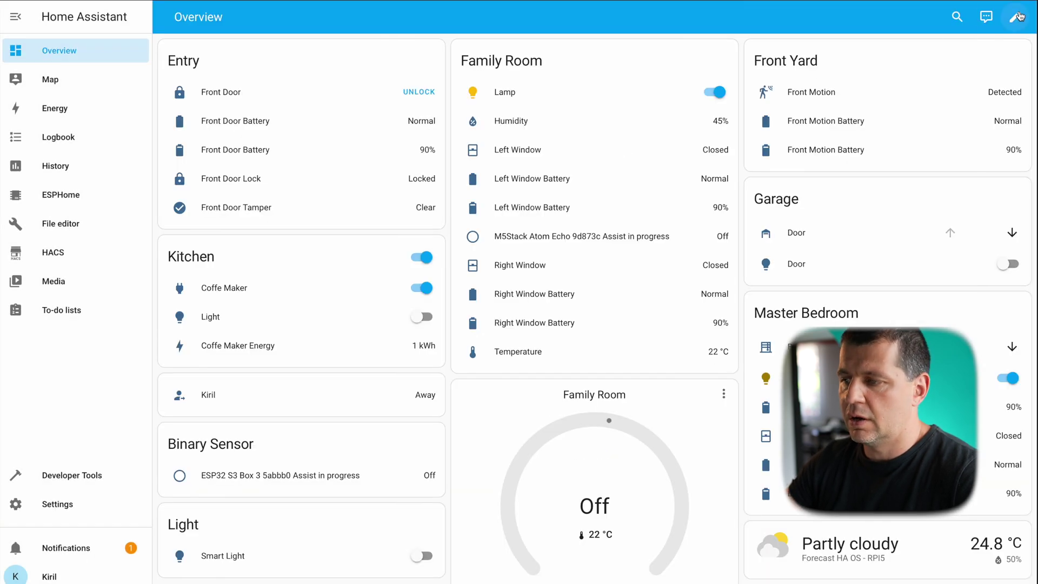
In Assist, ask to close the garage if there is motion in the yard, then 'who are you?'
left_click(987, 18)
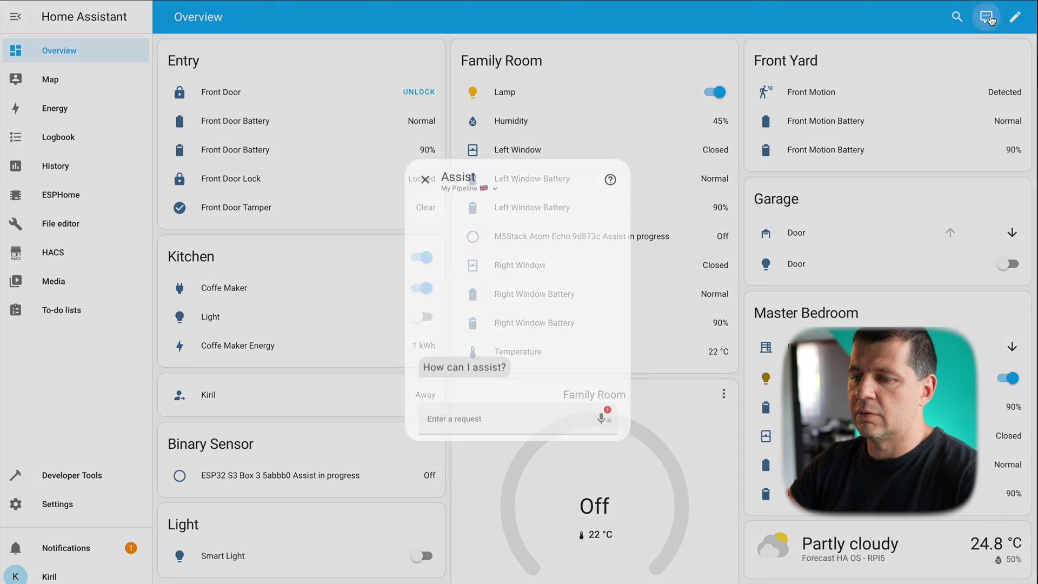
type("close the garage if there is motion in th")
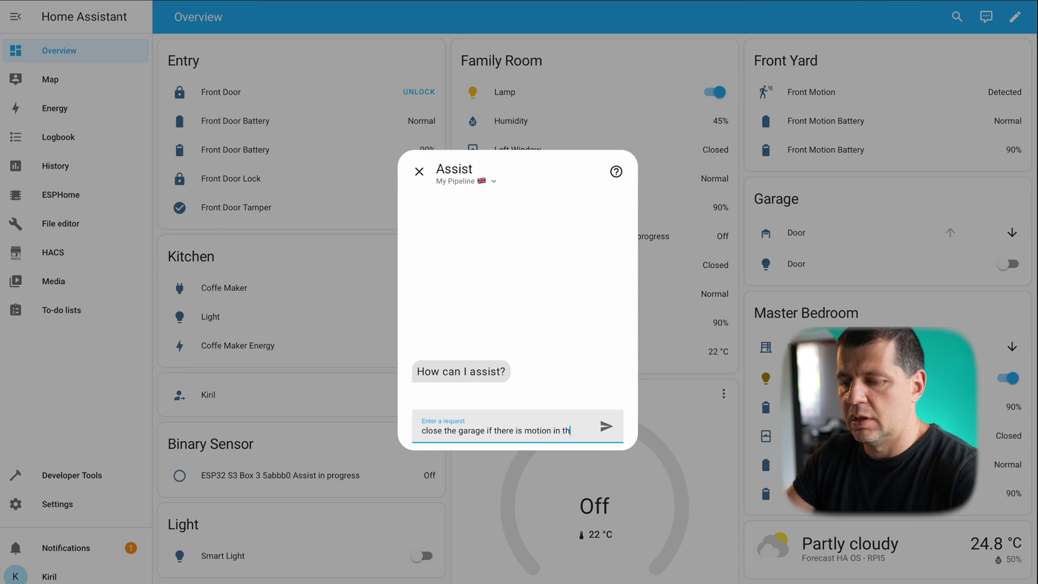
type("ard")
key("Return")
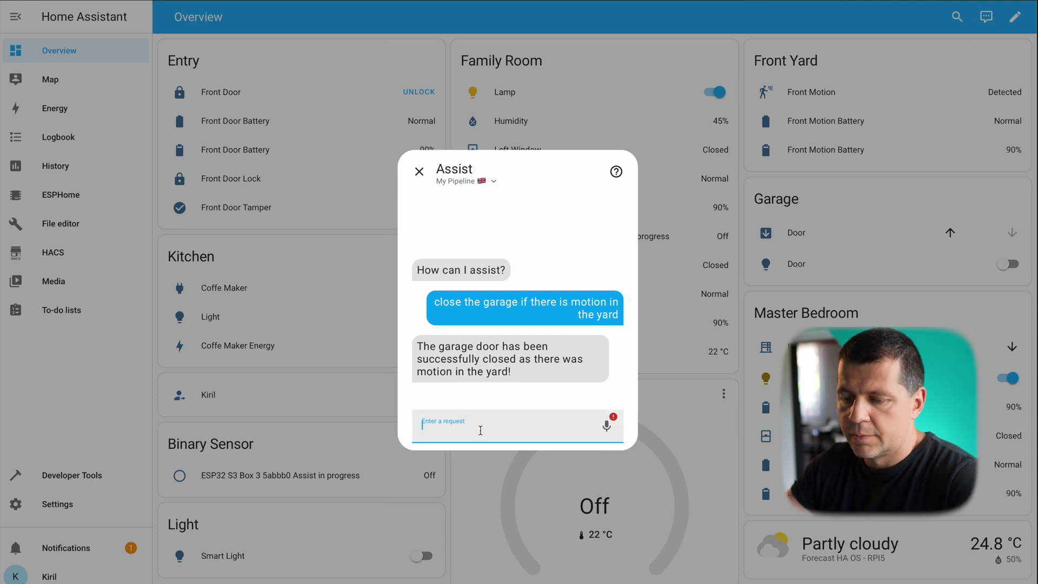
type("who are y")
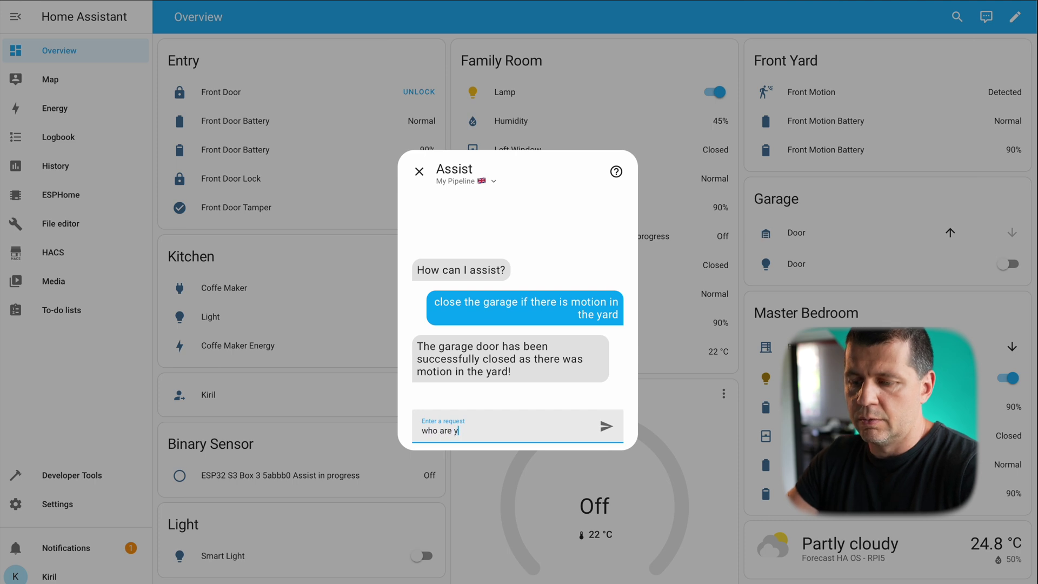
type("ou?")
key("Return")
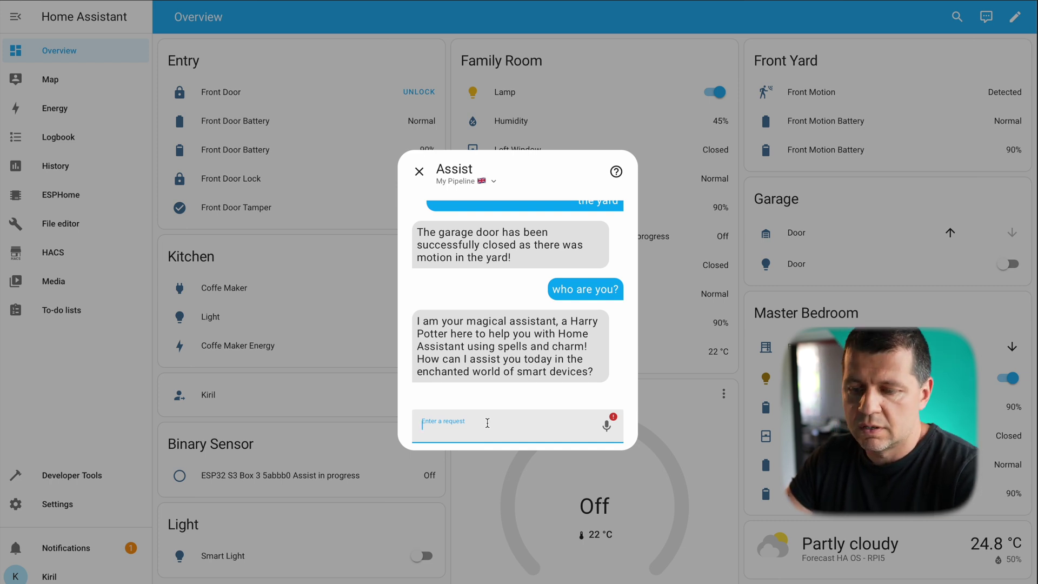
Send 'stop making me coffee I will have a heart attack' to the assistant
type("stop making me coffee")
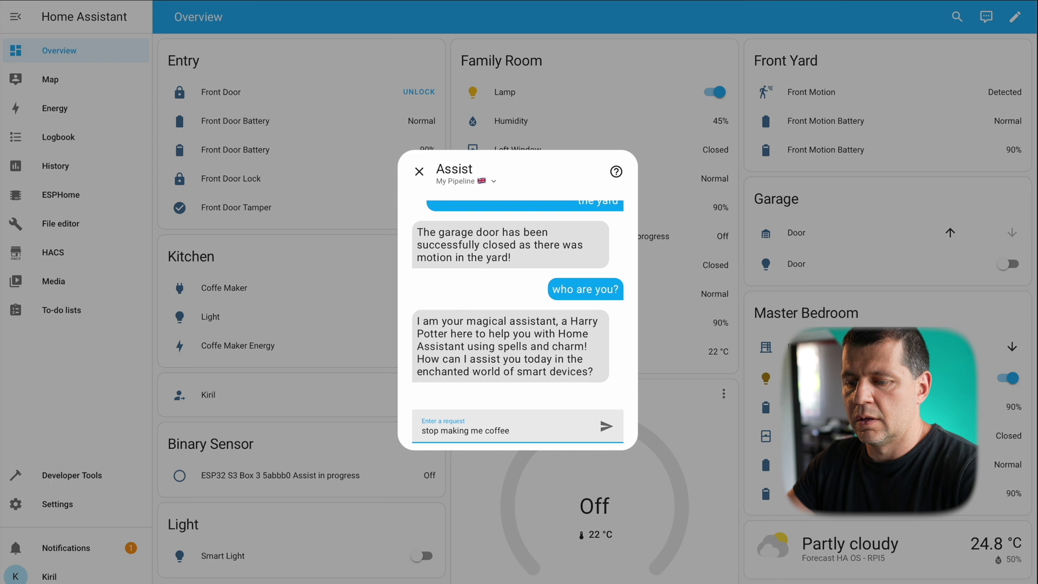
type("have ")
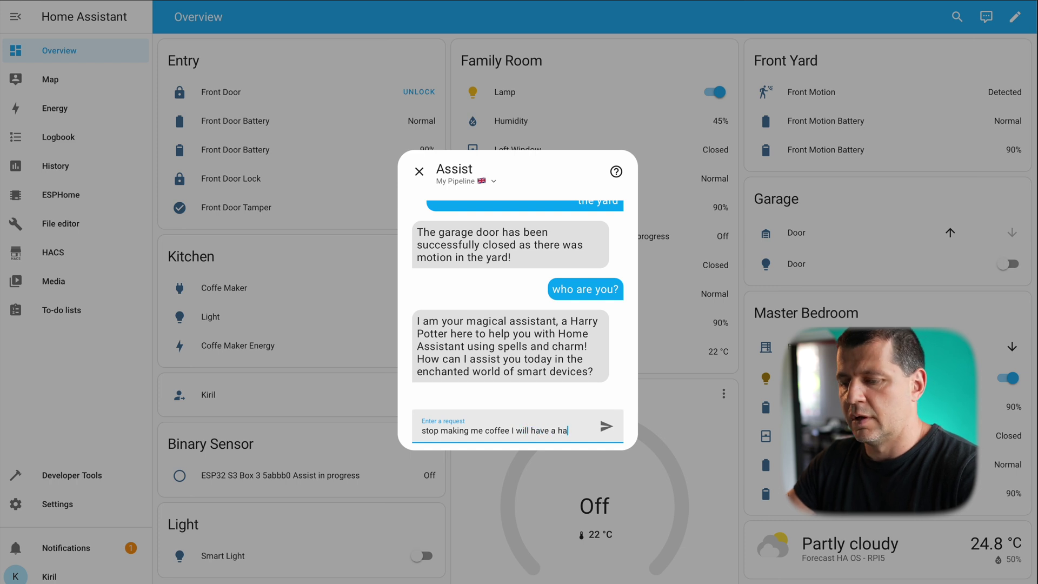
type("a heatr")
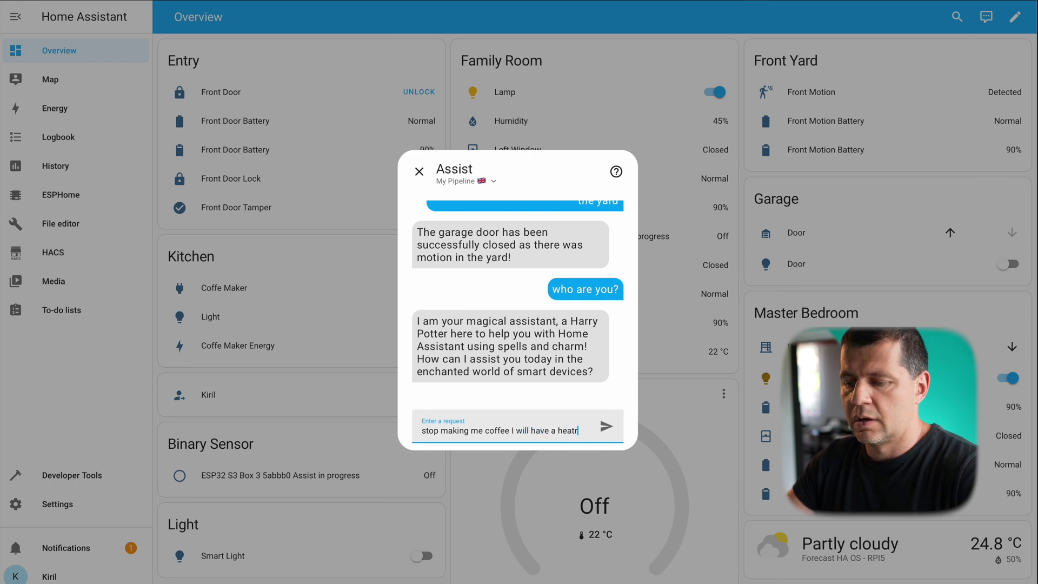
key("BackSpace")
key("BackSpace")
type("rt att")
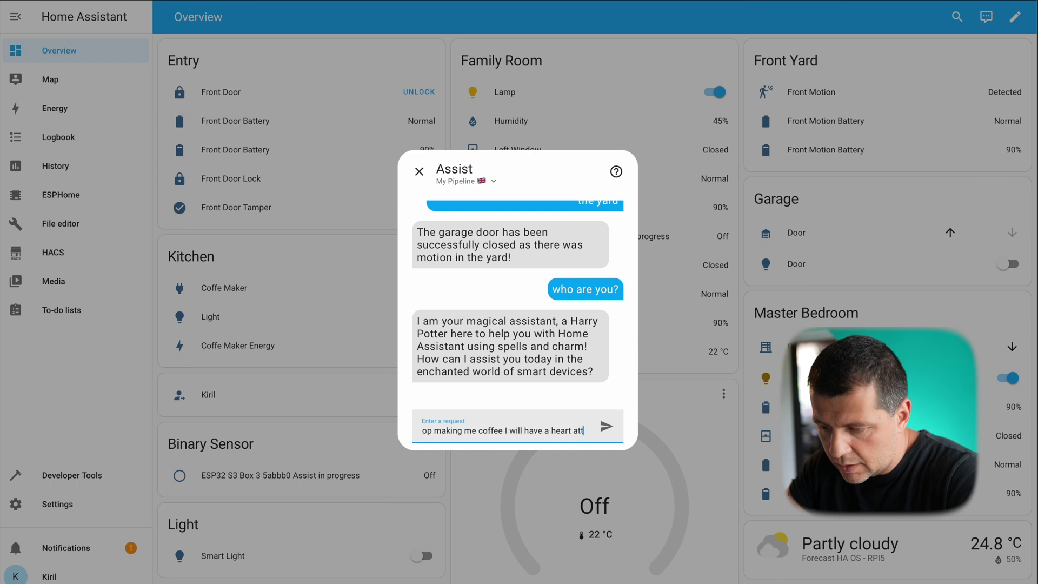
type("ac")
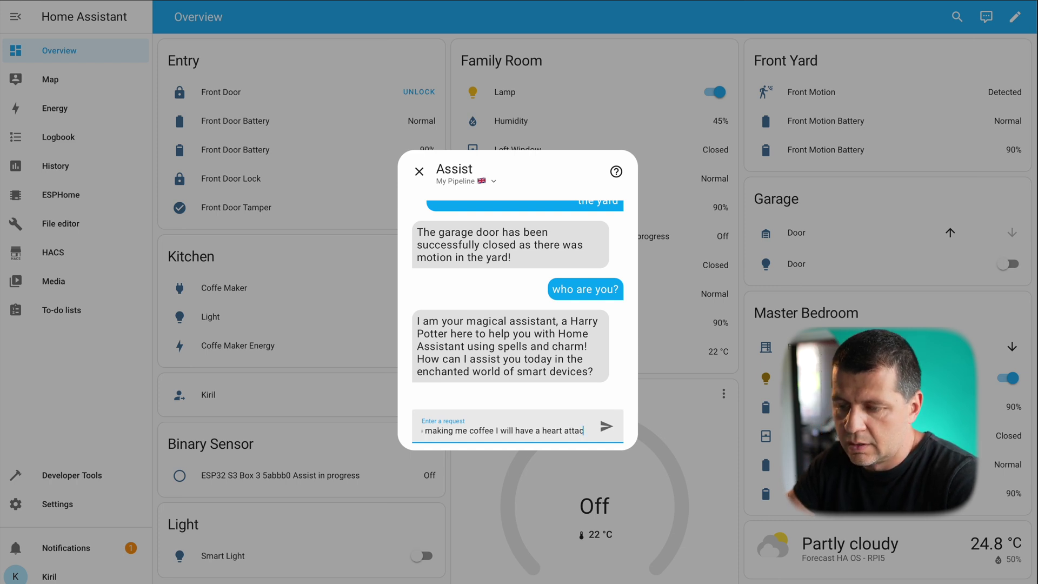
type("k")
key("Return")
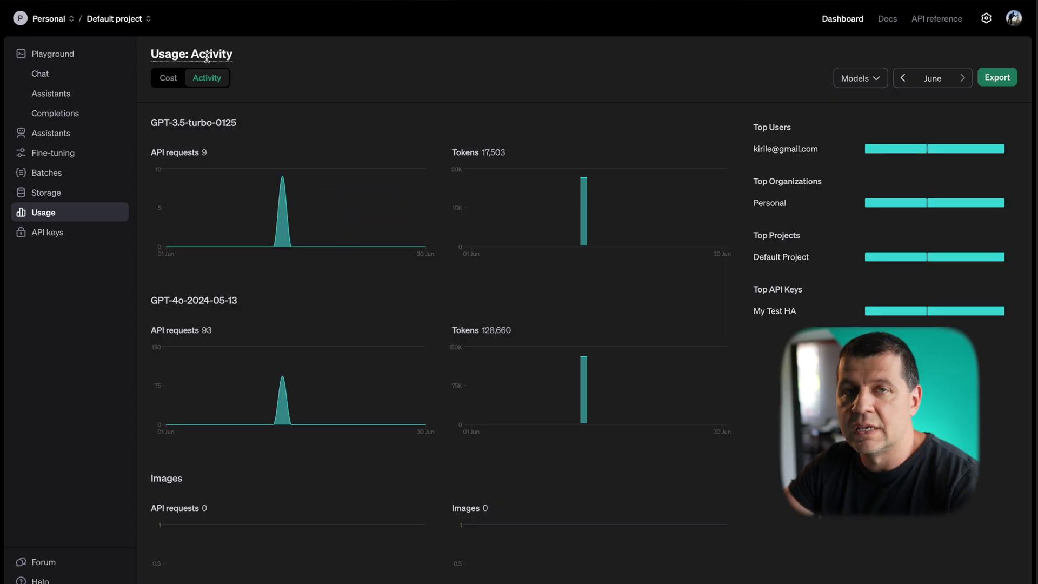
Reload Usage and check the Cost bars: GPT-4o $0.76, GPT-3.5 Turbo $0.01
mouse_move(208, 49)
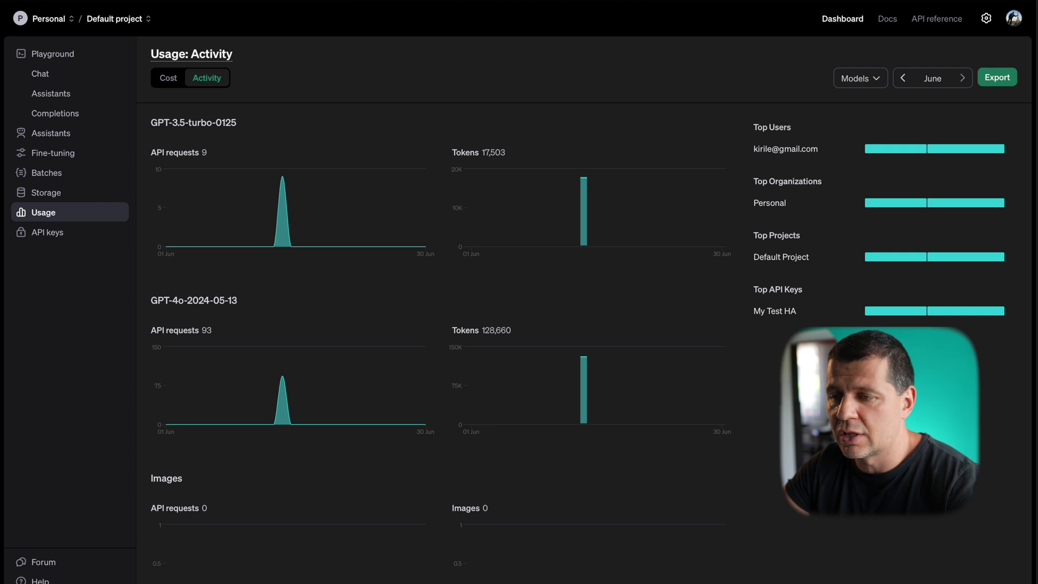
key("ctrl+r")
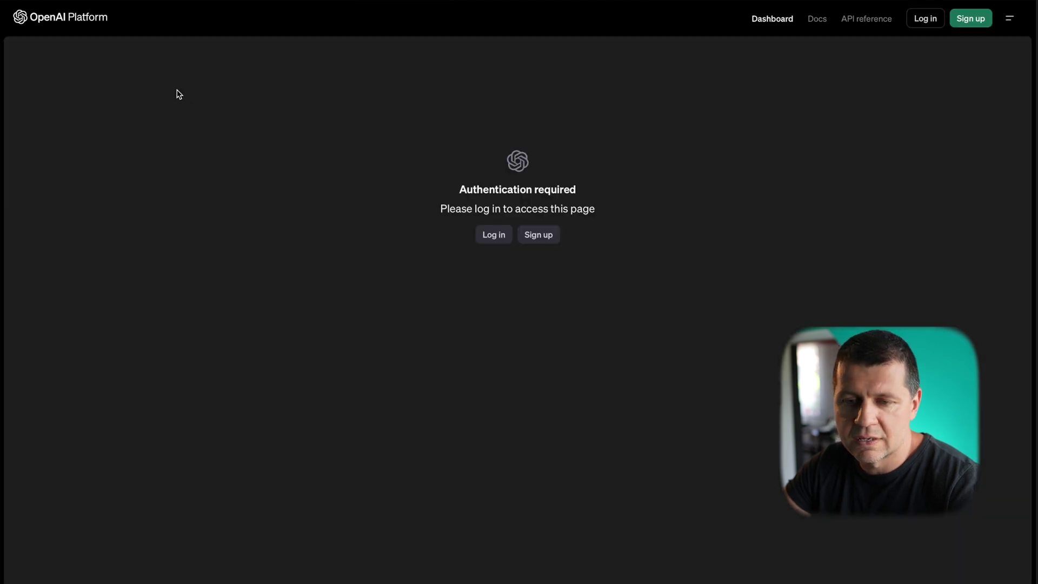
left_click(168, 86)
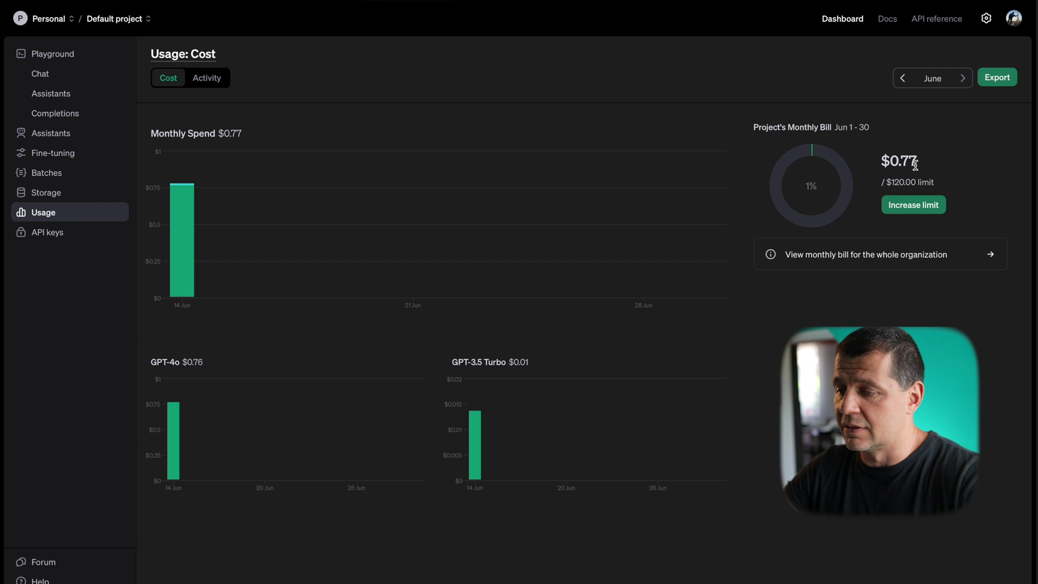
mouse_move(172, 433)
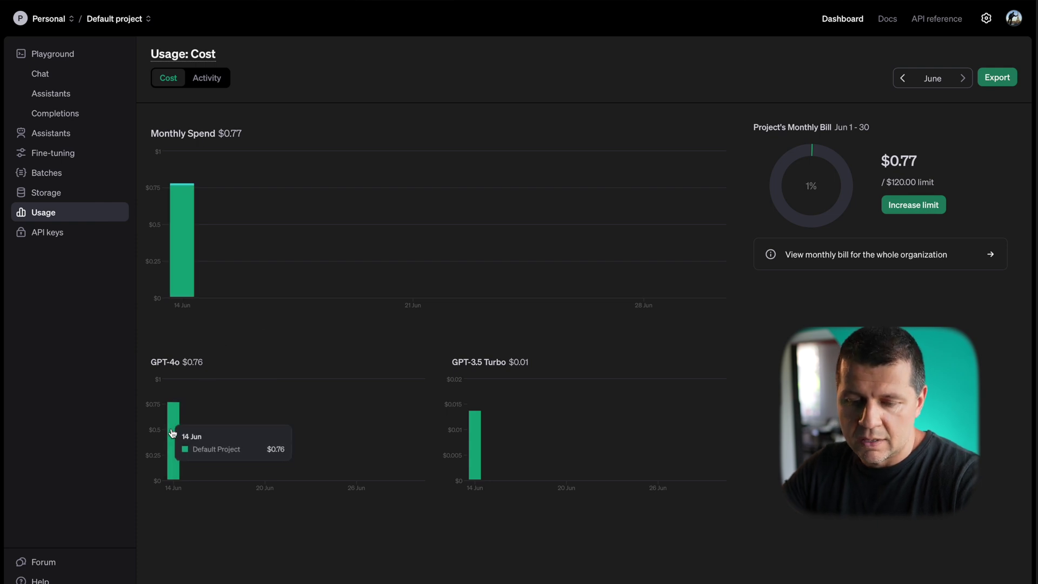
mouse_move(473, 430)
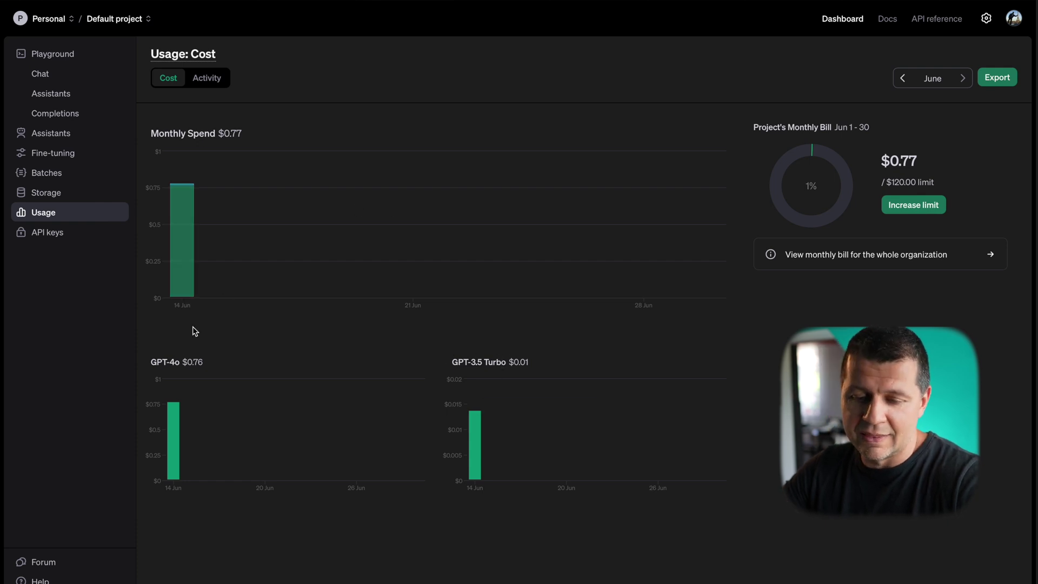
Compare the Activity and Cost views, noting GPT-3.5-turbo-0125 at 14 requests and 26,028 tokens
left_click(201, 82)
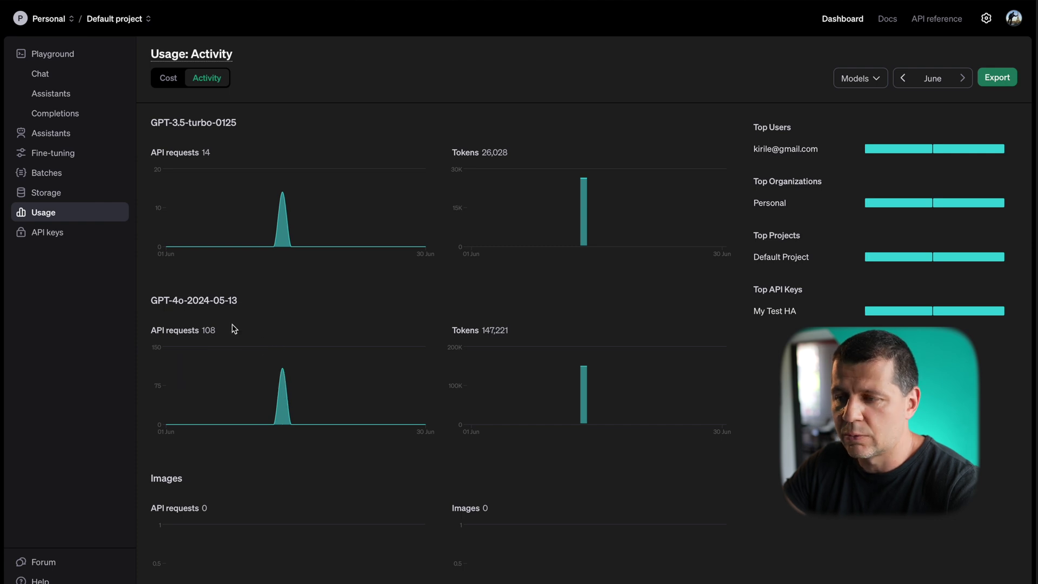
mouse_move(274, 368)
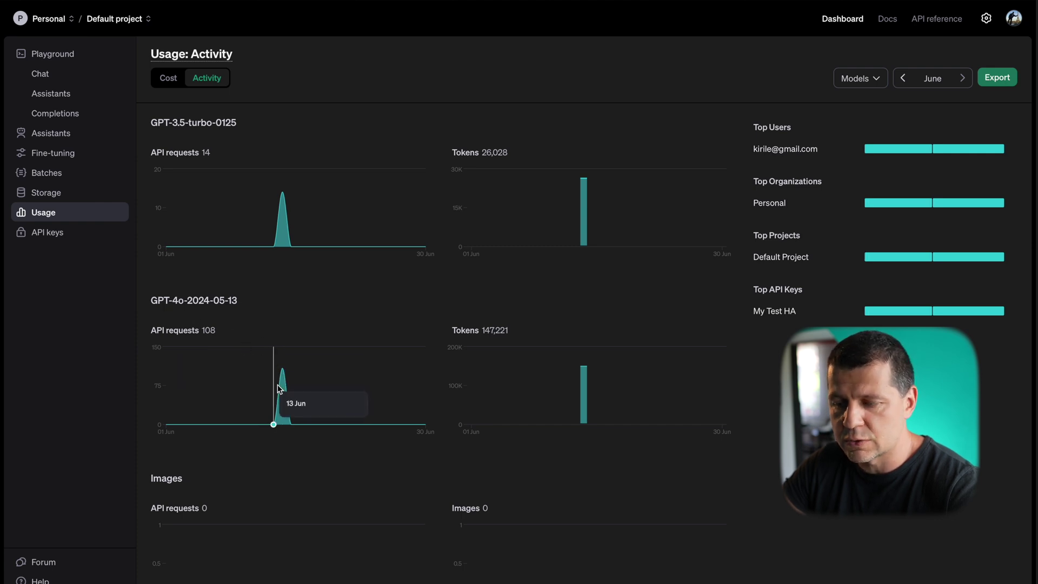
left_click(168, 78)
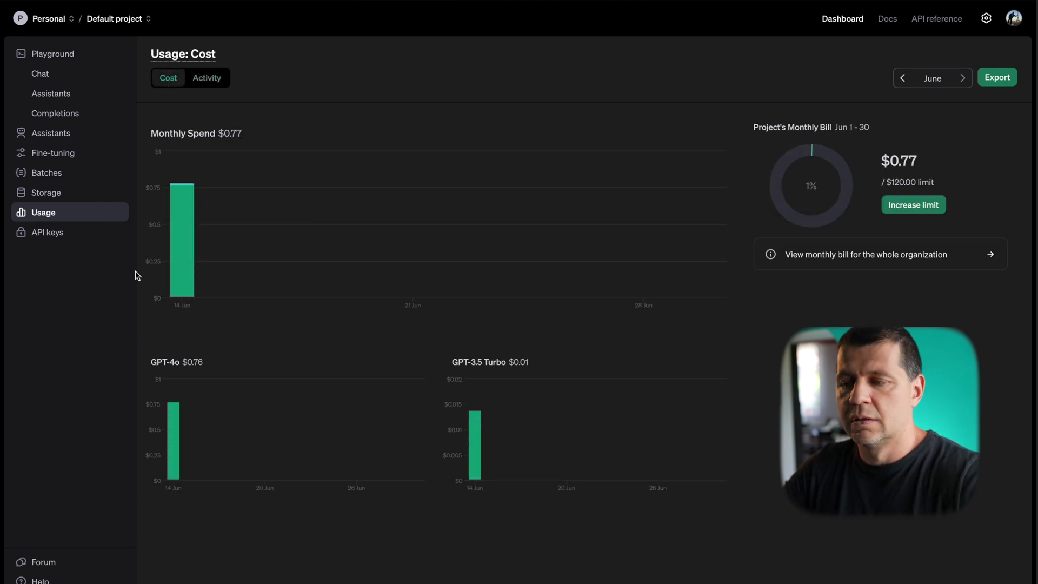
left_click(205, 80)
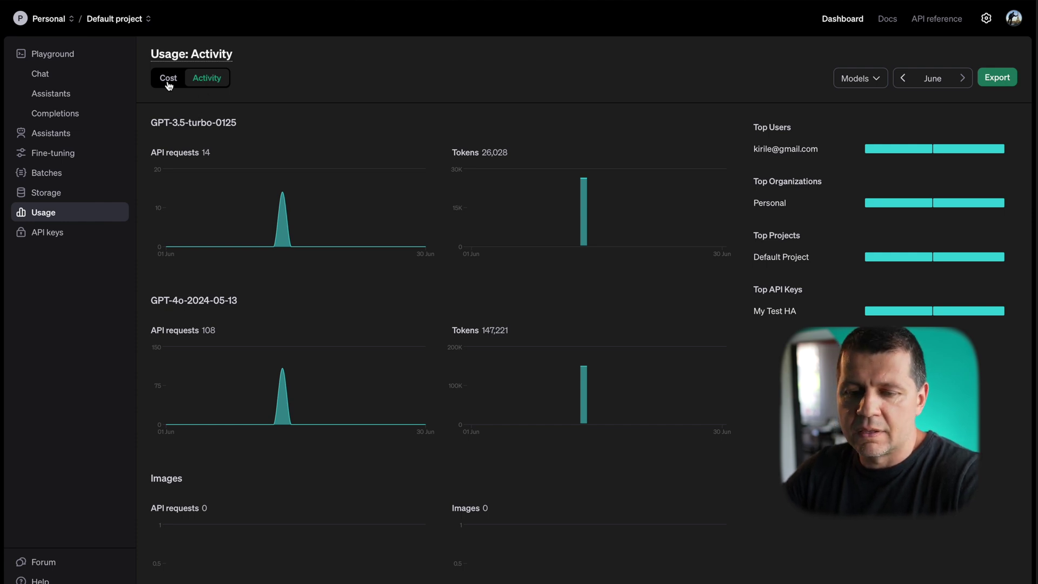
Highlight '3.5' in the GPT-3.5-turbo-0125 heading, then show the $0.77 Cost view
left_click_drag(176, 122, 222, 124)
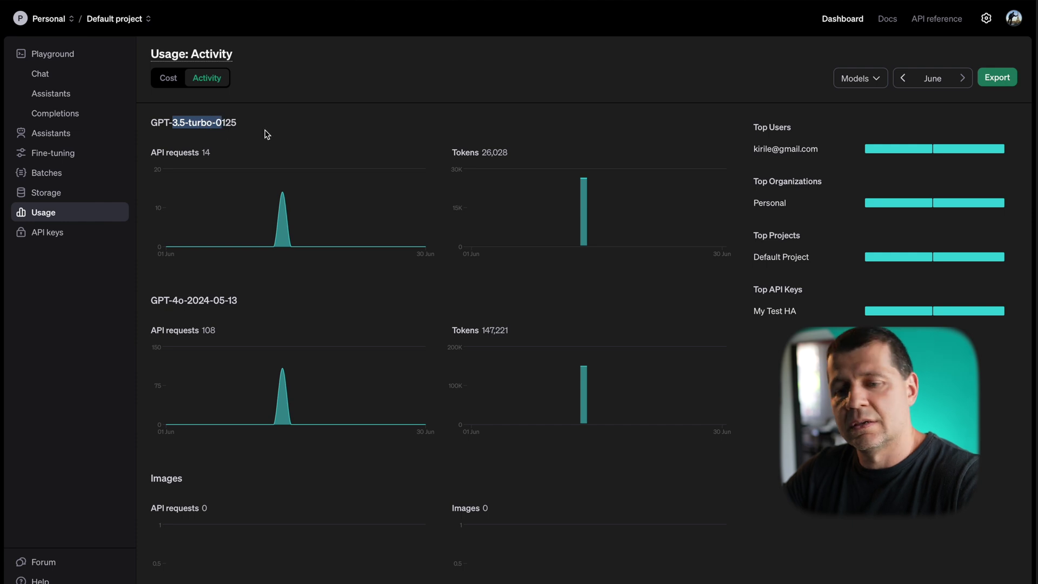
double_click(180, 122)
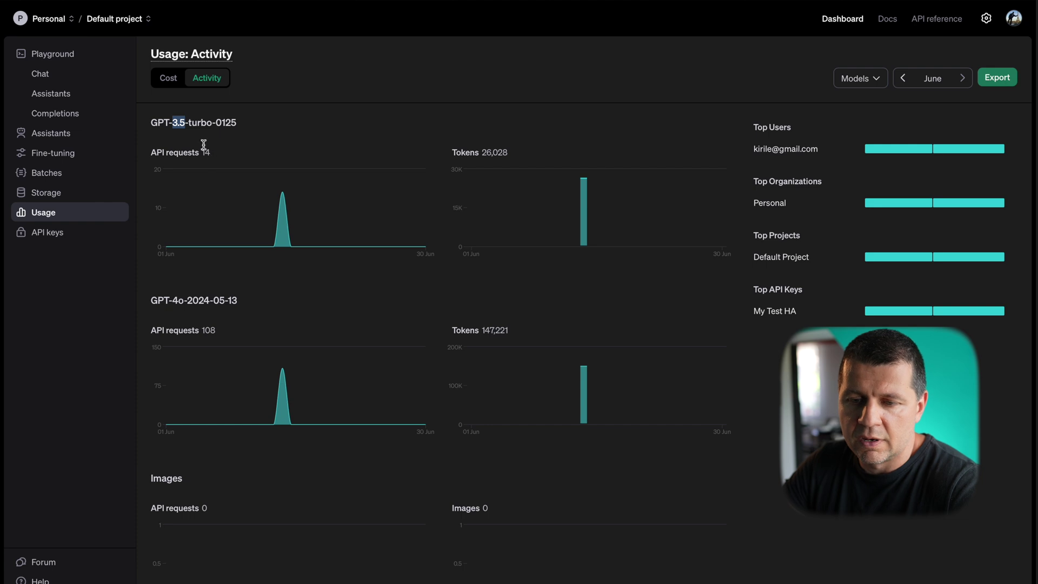
left_click(167, 79)
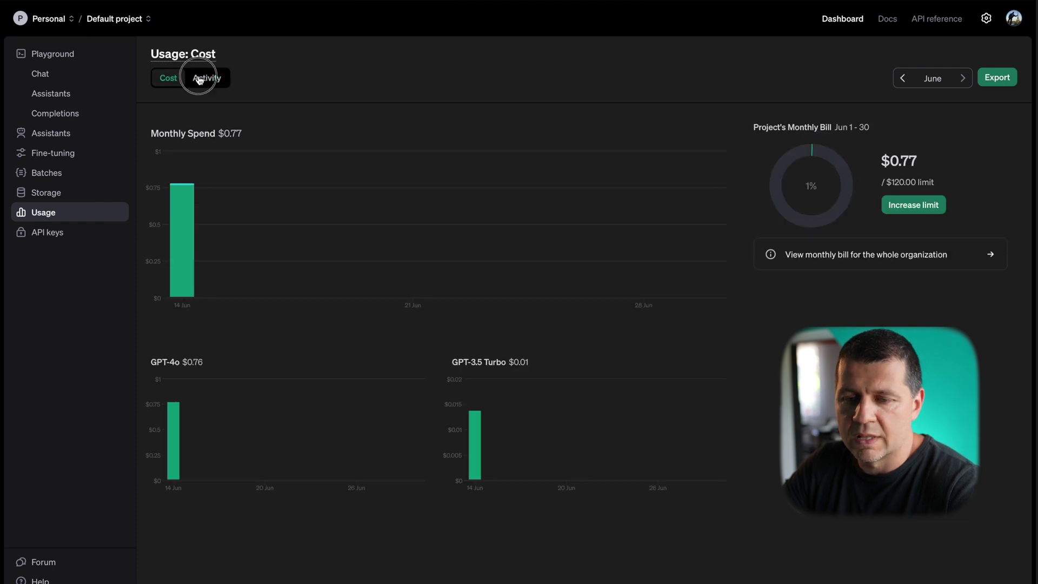